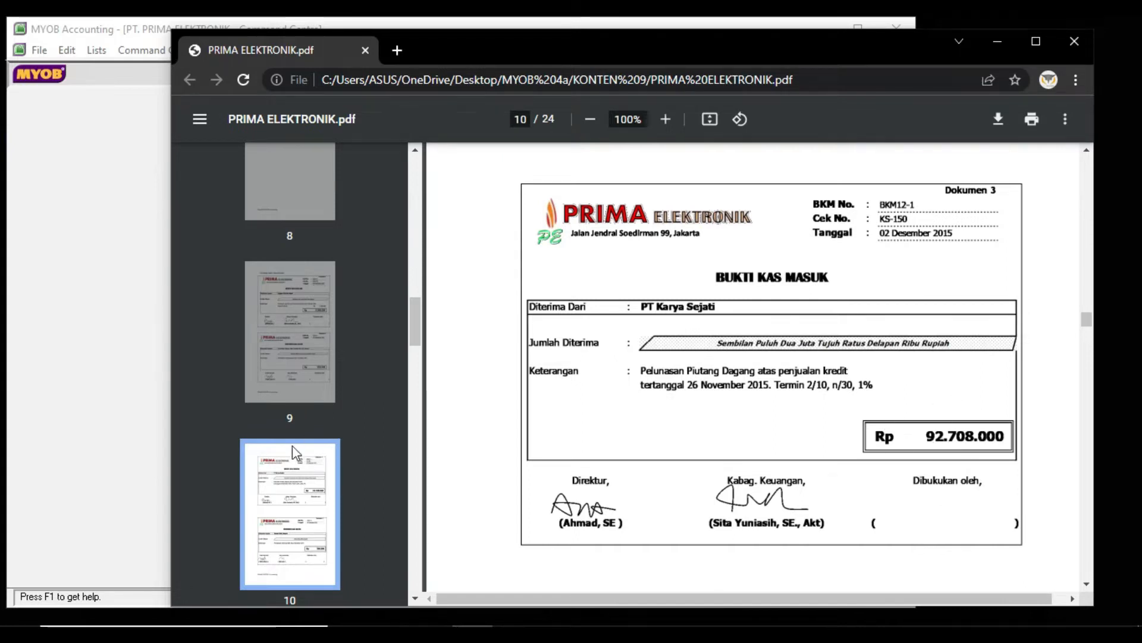
In MYOB Accounting, start a customer payment receipt and choose Toko Karya Sejati as the customer, matching the cash receipt voucher.
click(83, 387)
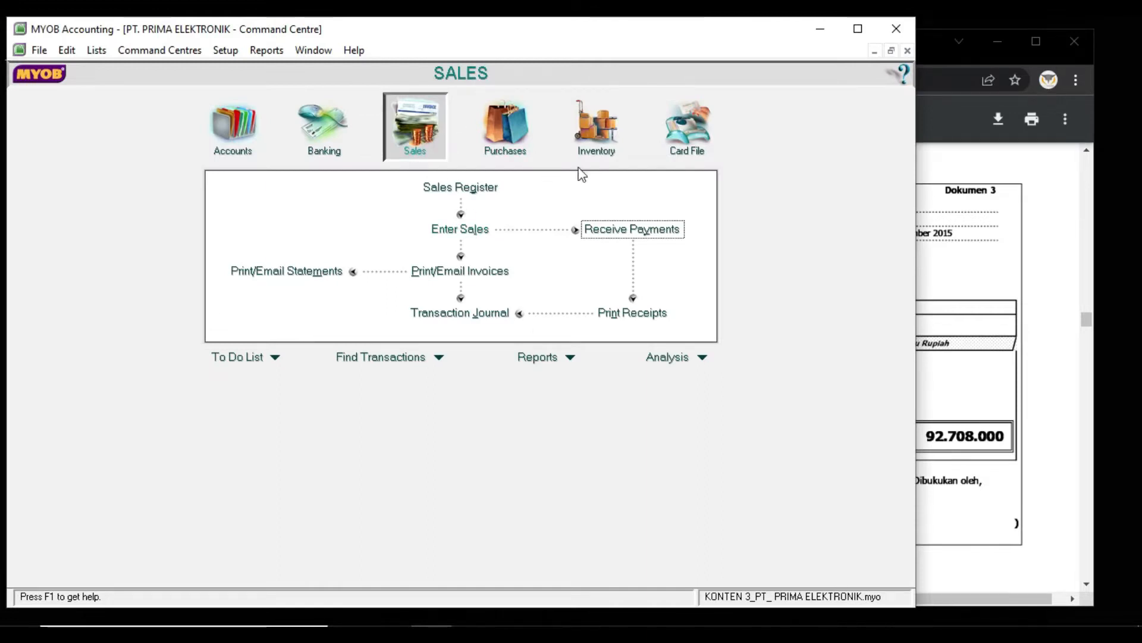
click(624, 236)
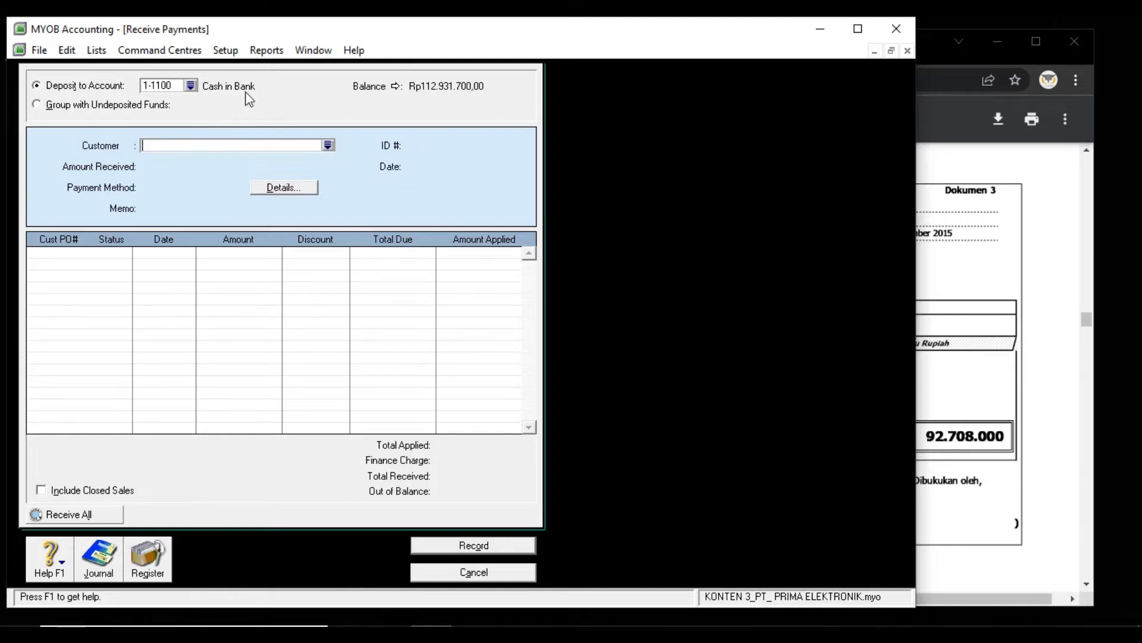
click(328, 146)
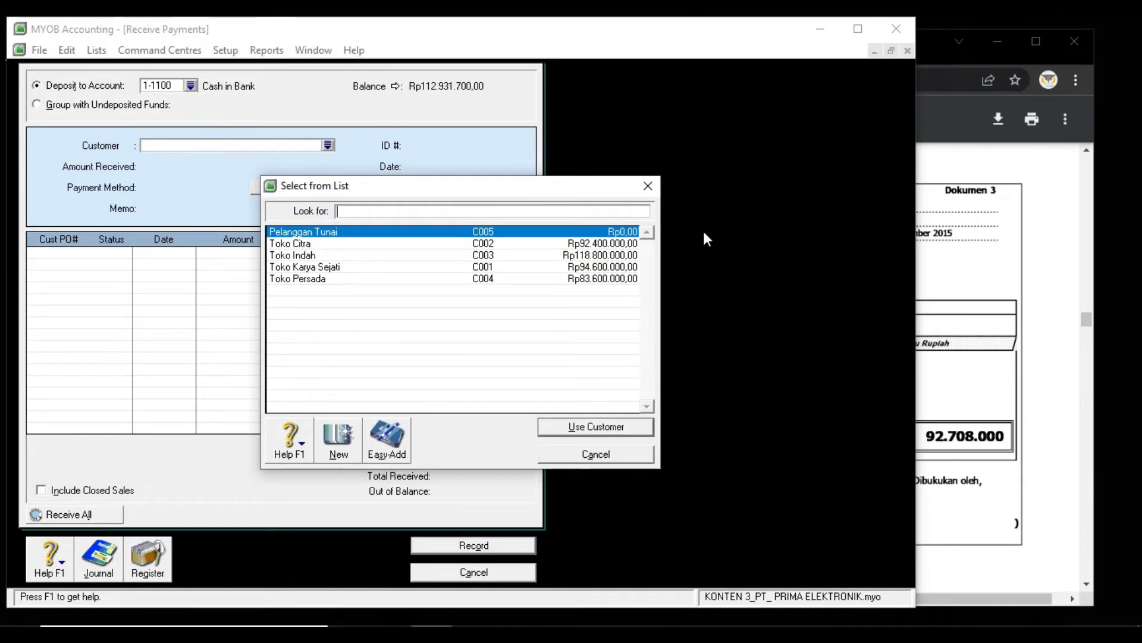
click(1000, 293)
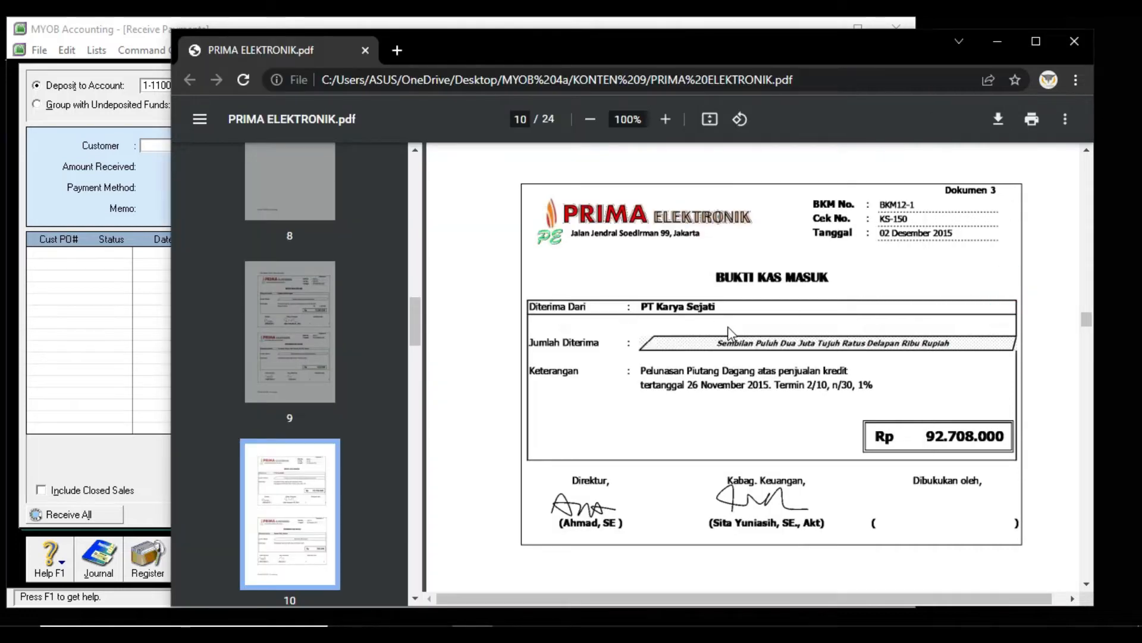
click(145, 303)
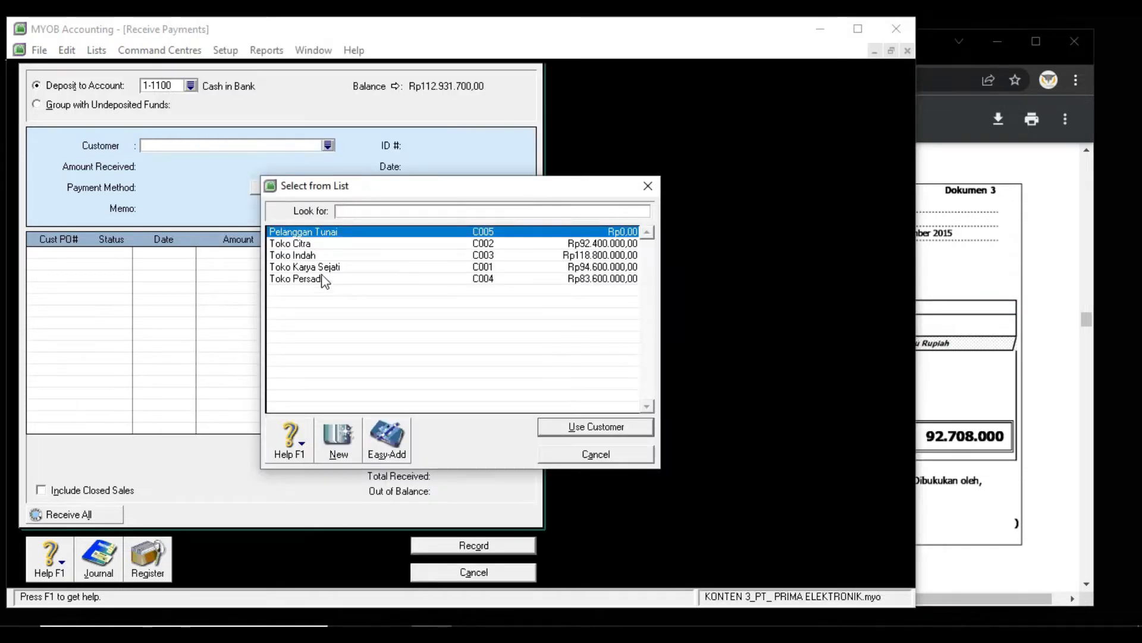
click(1028, 309)
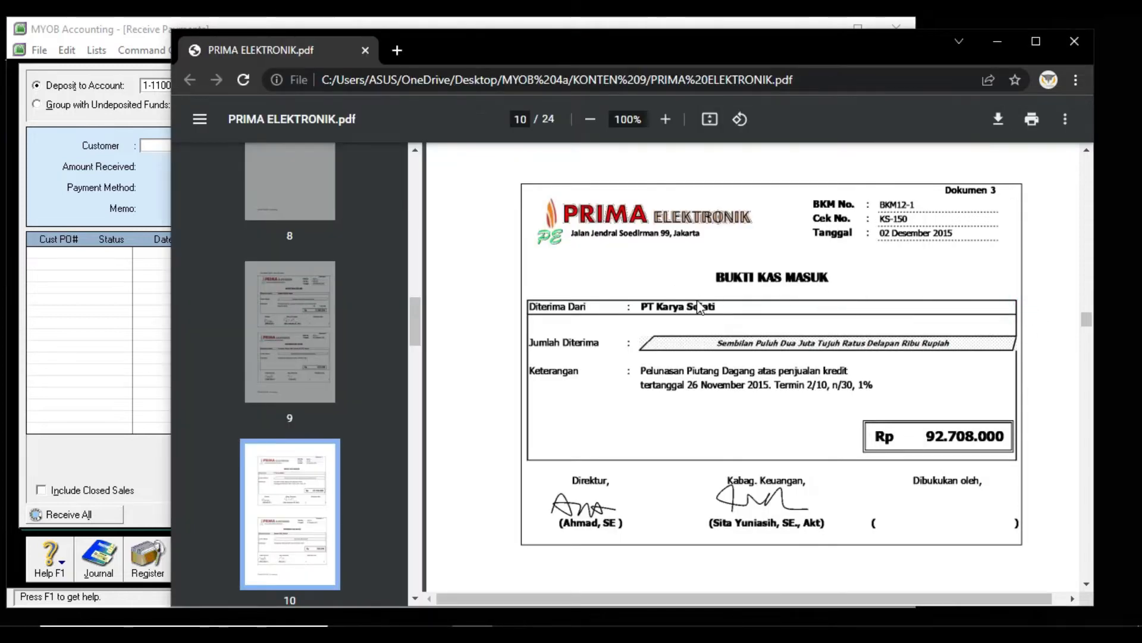
click(118, 344)
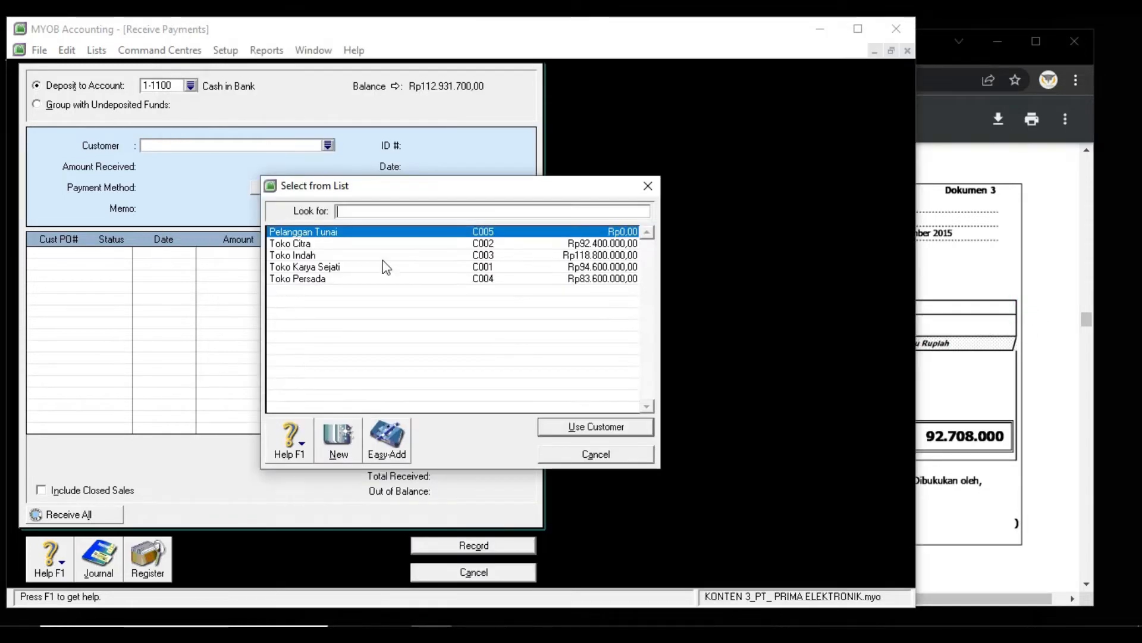
click(333, 269)
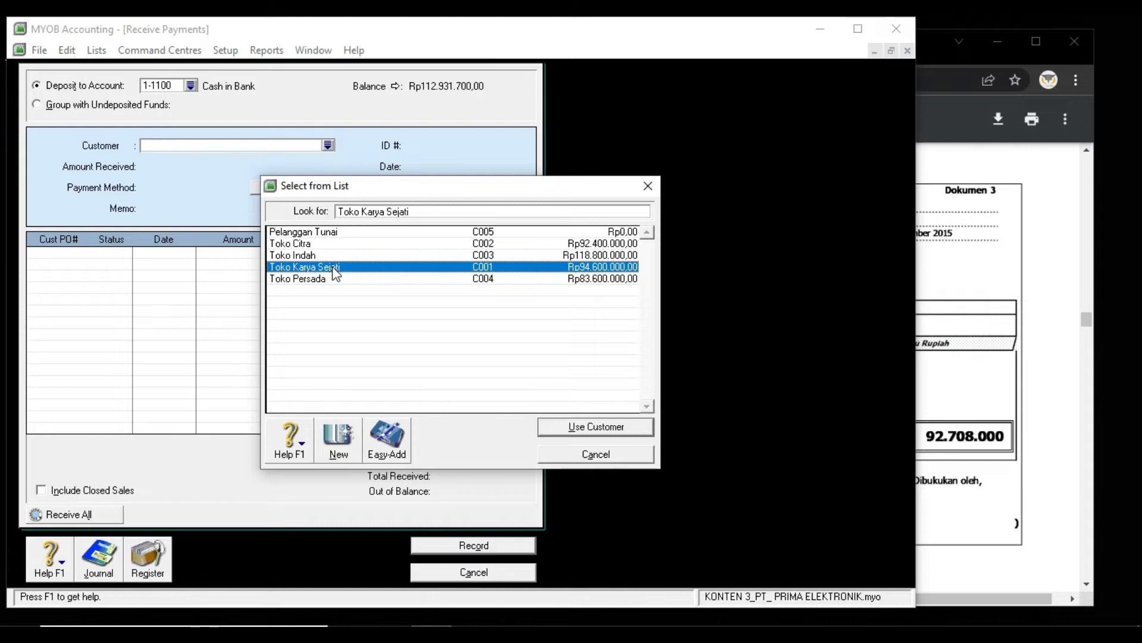
double_click(334, 271)
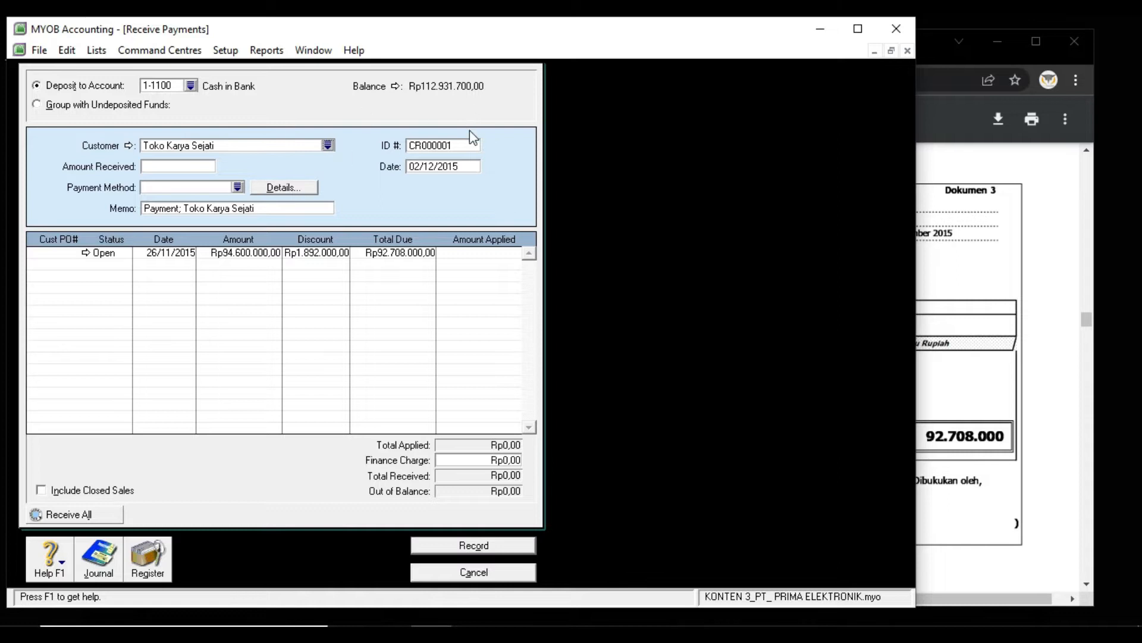
Set the receipt ID to BKM12-1 and compare the receipt date with the voucher.
click(453, 145)
click(1036, 274)
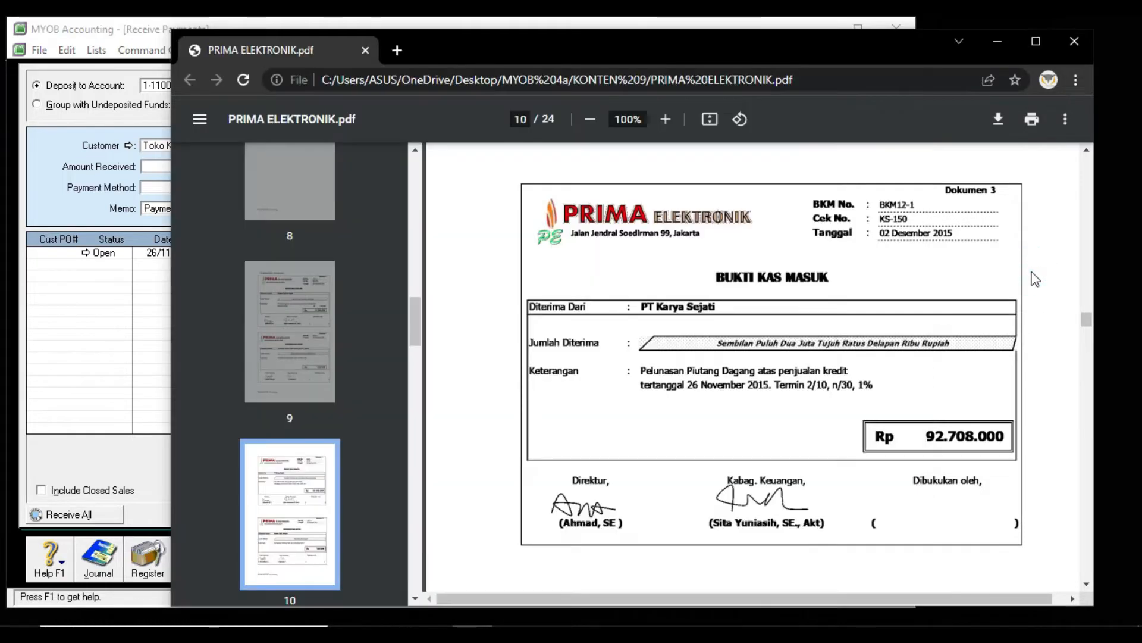
click(43, 211)
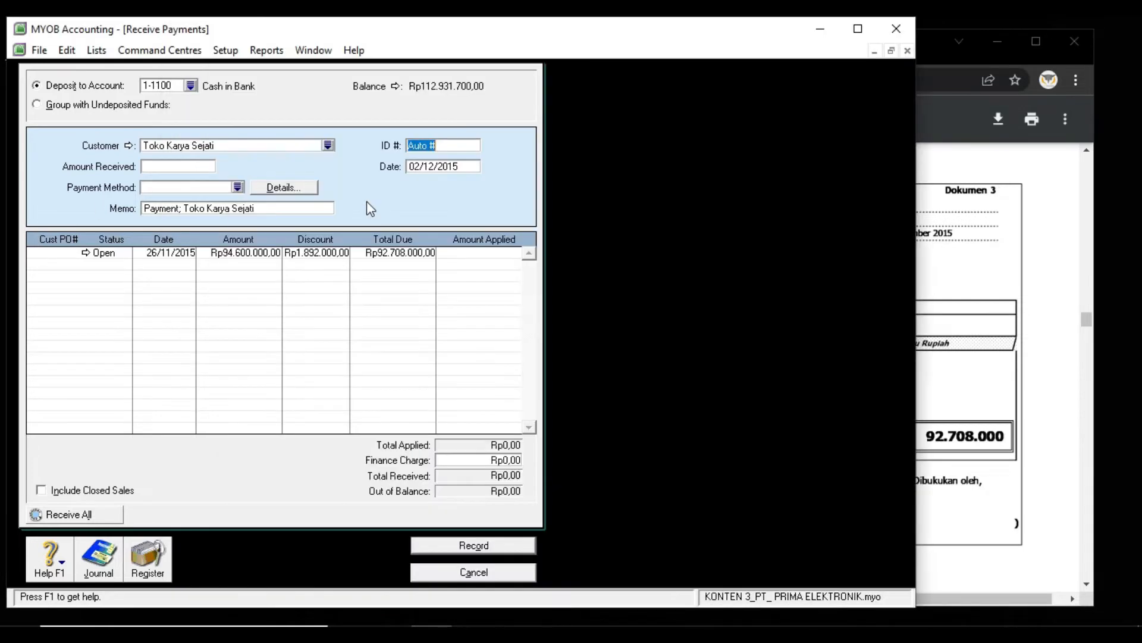
text(BKM12-1)
click(984, 268)
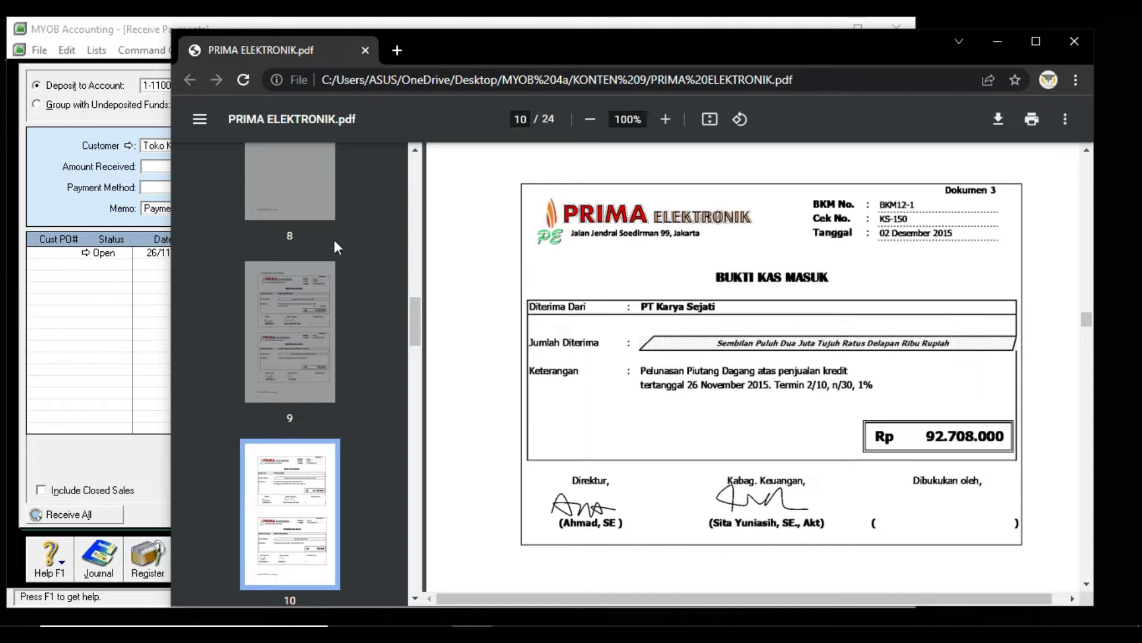
click(23, 239)
click(443, 167)
click(444, 166)
click(462, 172)
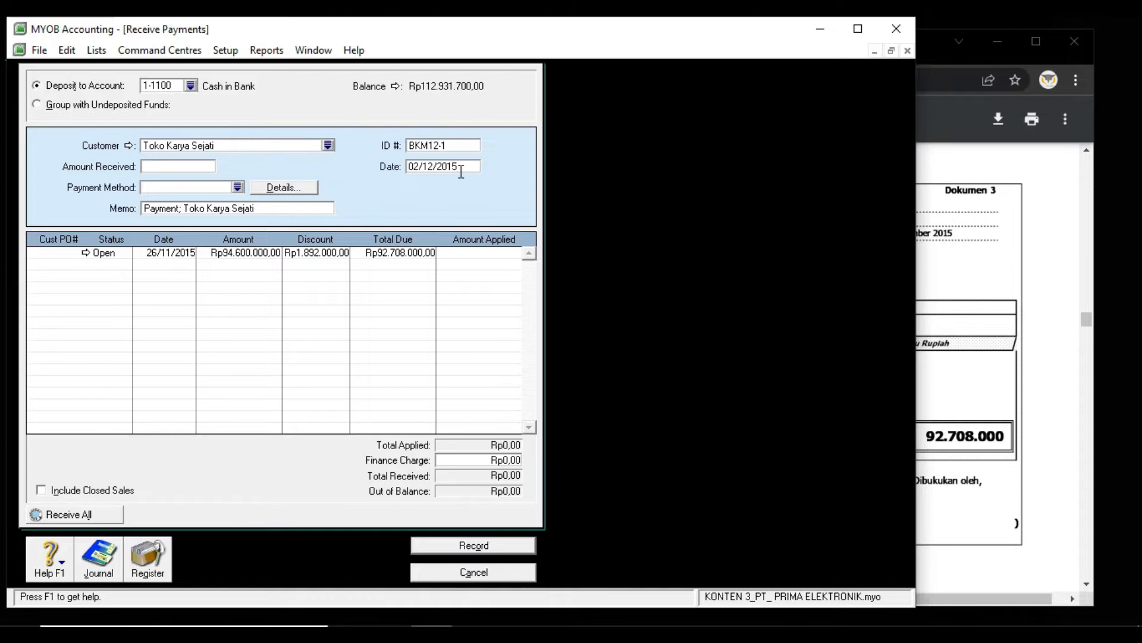
Enter the voucher's total of Rp92.708.000 as the amount received.
click(193, 167)
click(1036, 395)
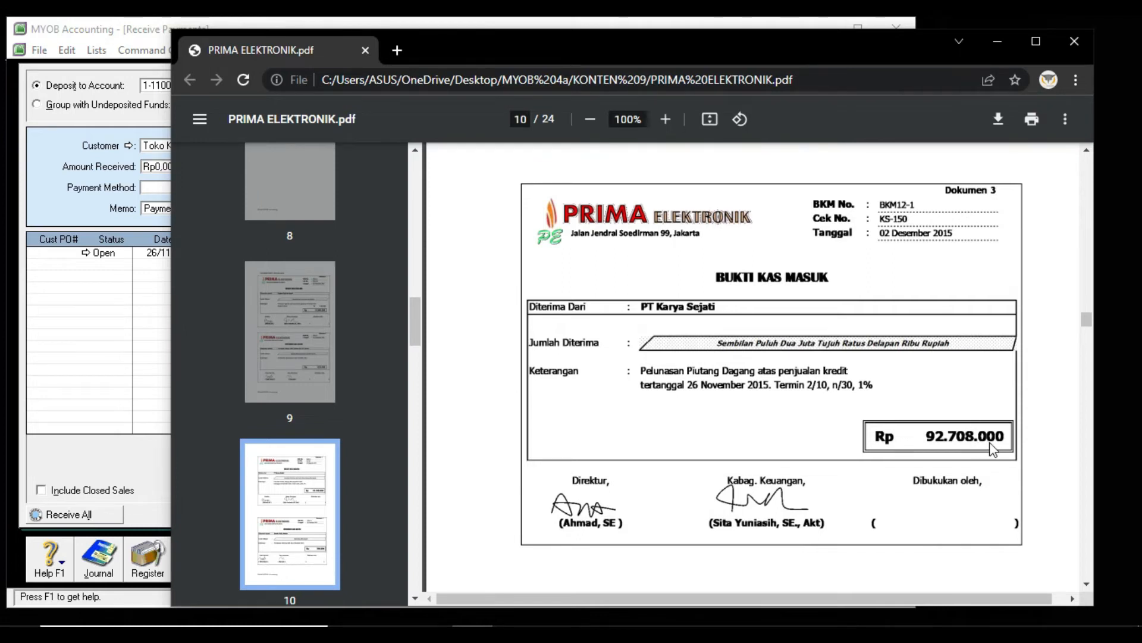
click(168, 168)
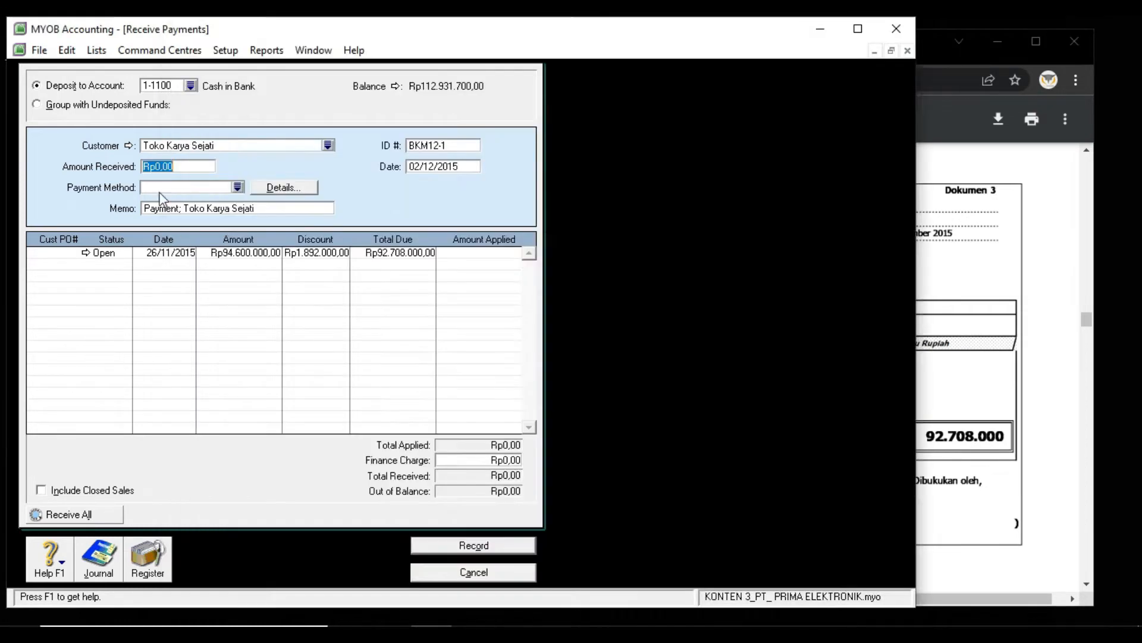
text(92708000)
click(256, 210)
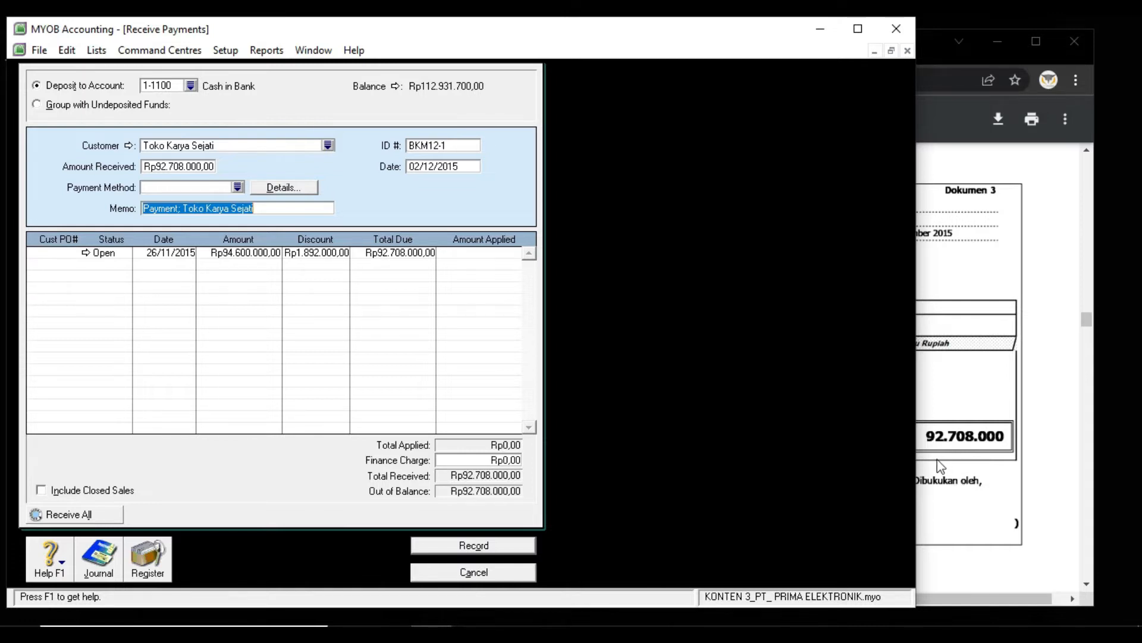
Set the payment method to Cheque.
click(238, 187)
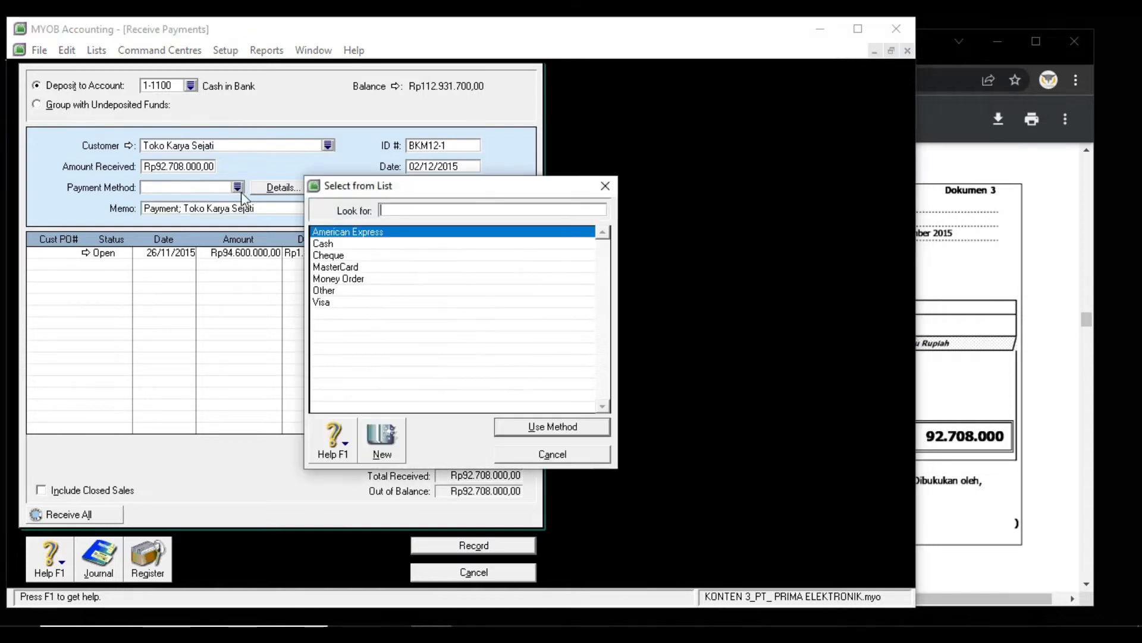
click(605, 186)
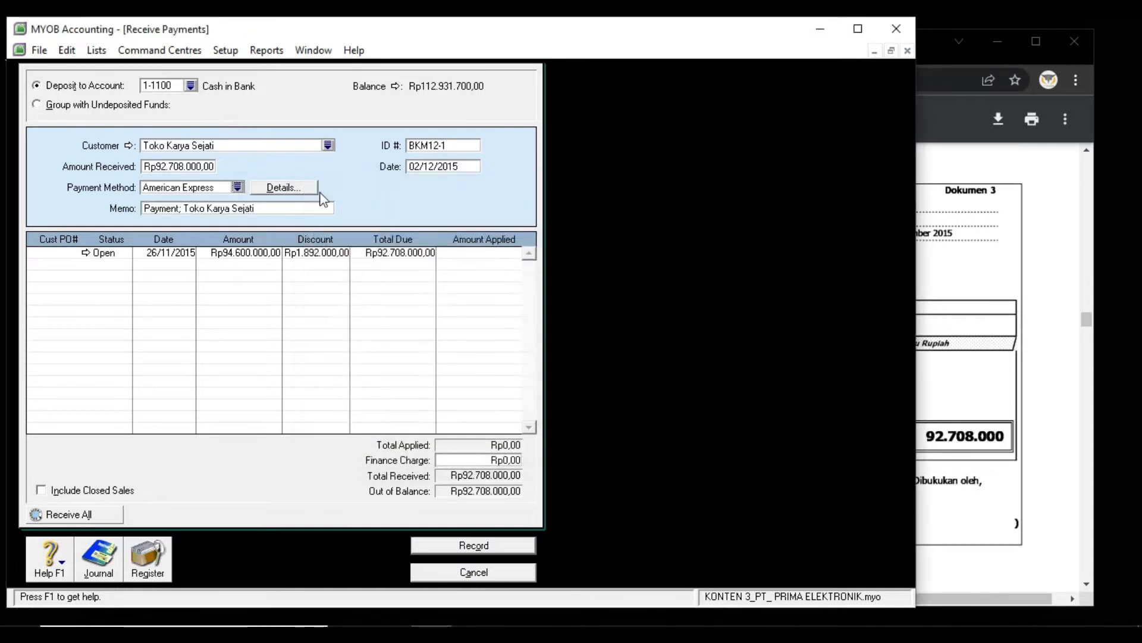
click(238, 187)
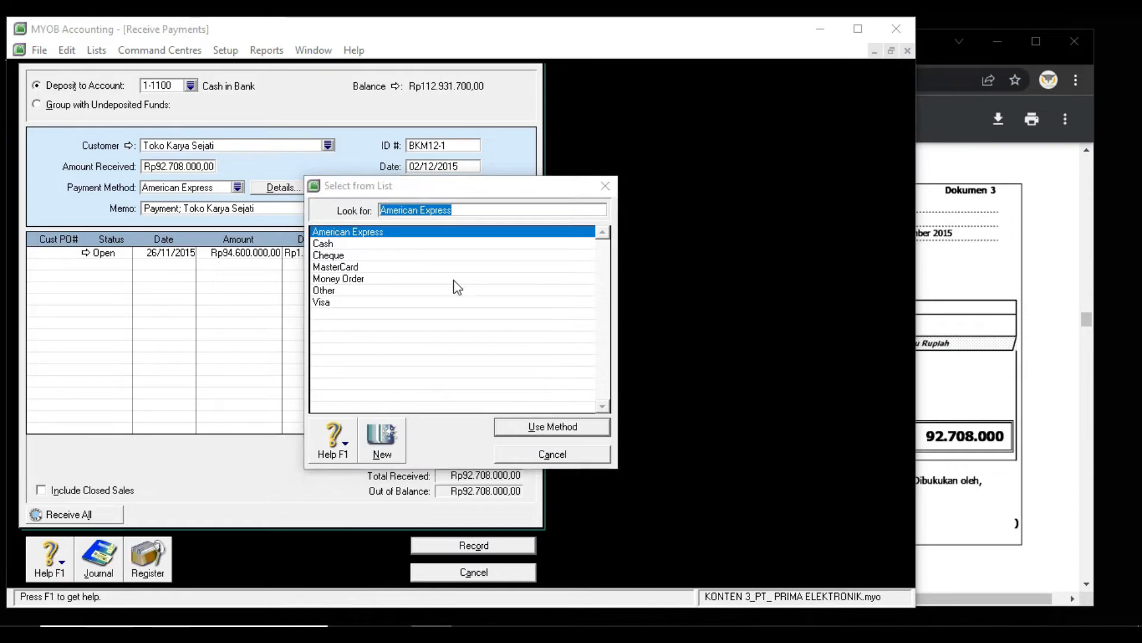
double_click(352, 255)
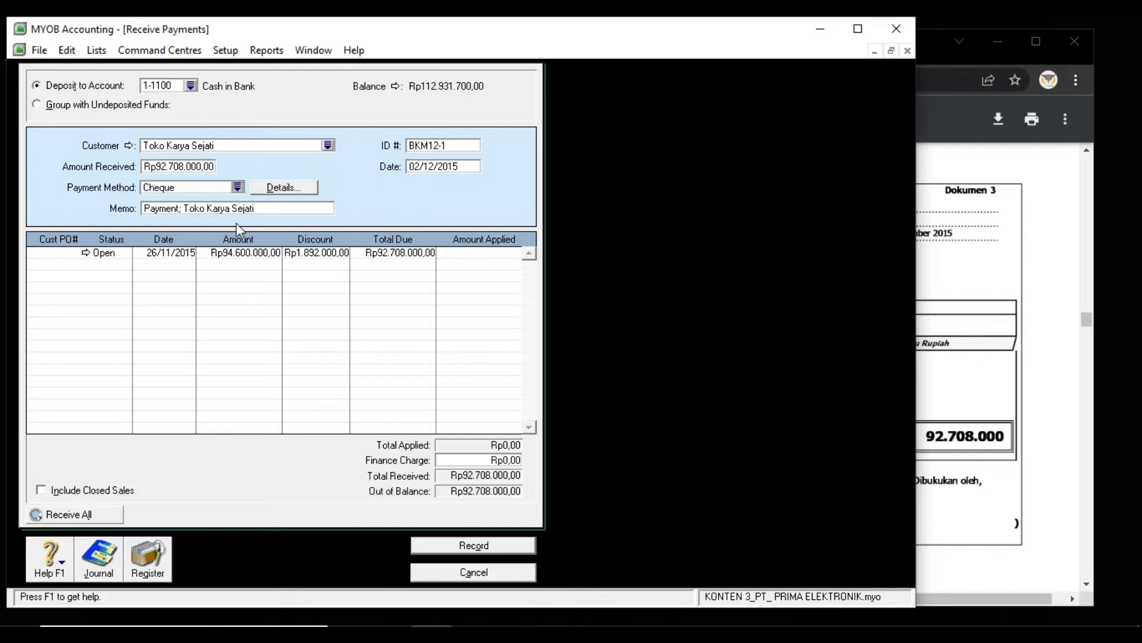
Replace the memo with "Pelunasan piutang dagang 26 November 2015", based on the voucher's description.
click(272, 210)
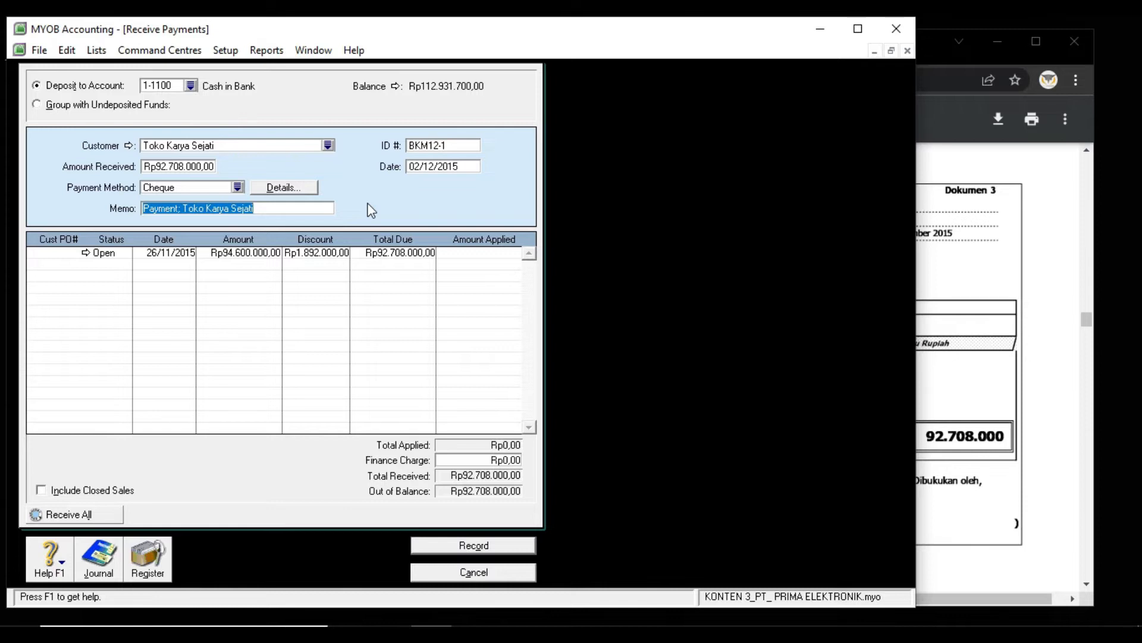
click(1036, 332)
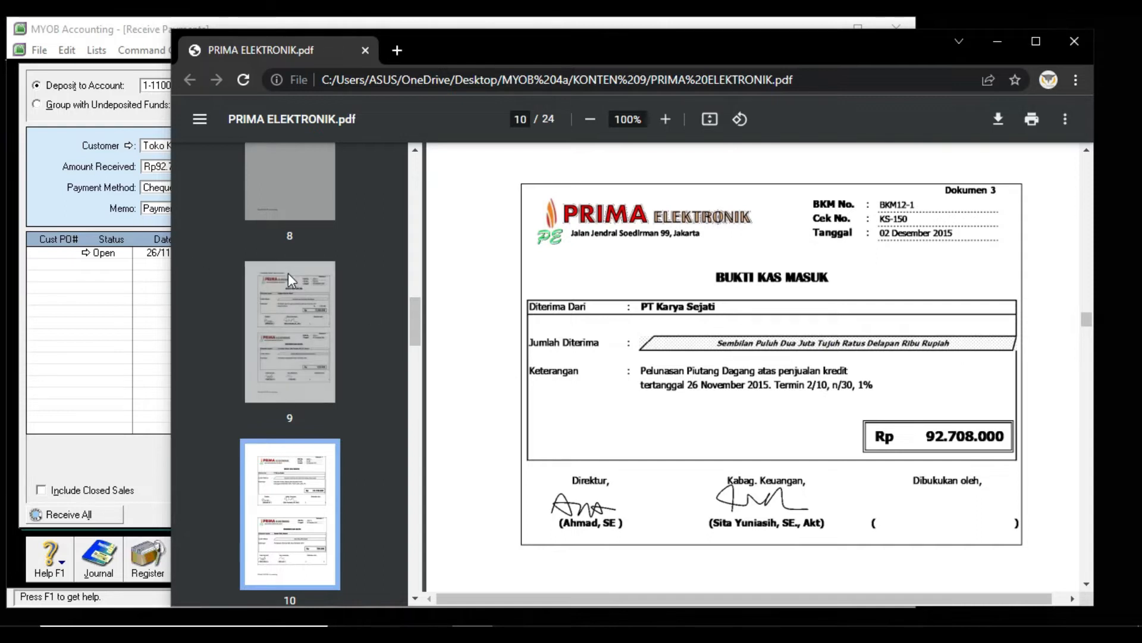
click(111, 319)
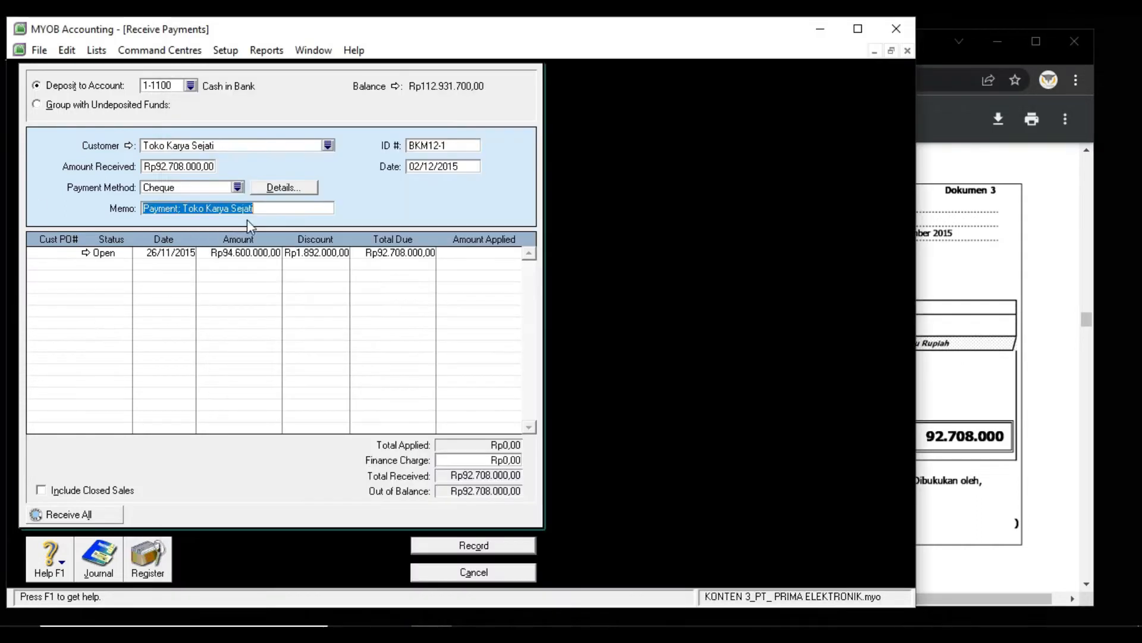
text(Pe)
key(BackSpace)
key(BackSpace)
text(Pelunasan )
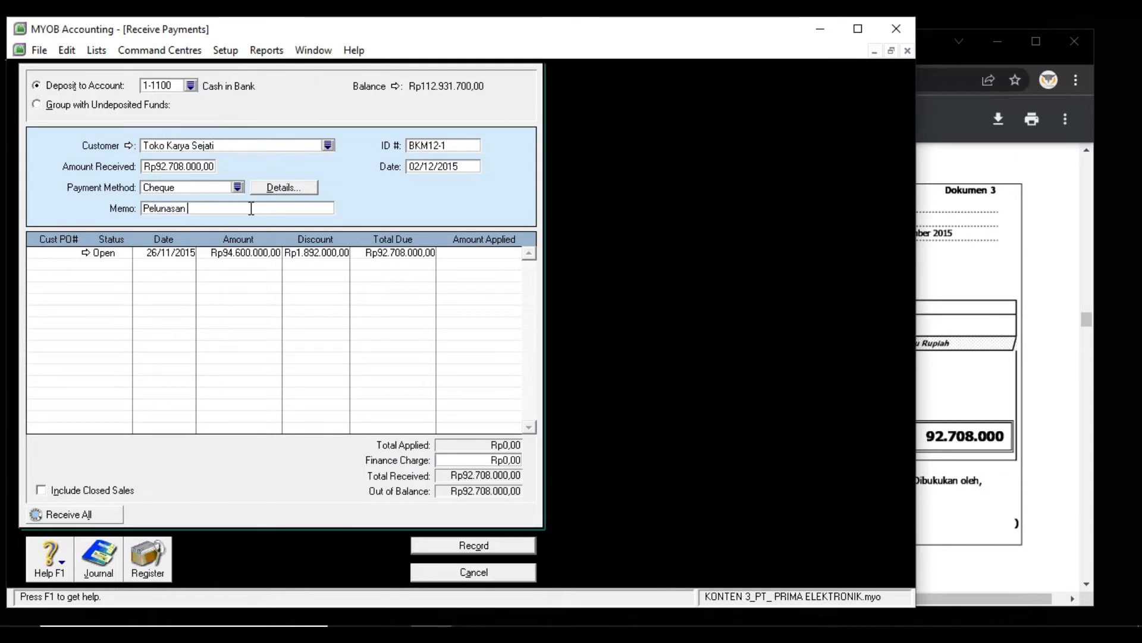
text(piutang dagang)
click(1049, 210)
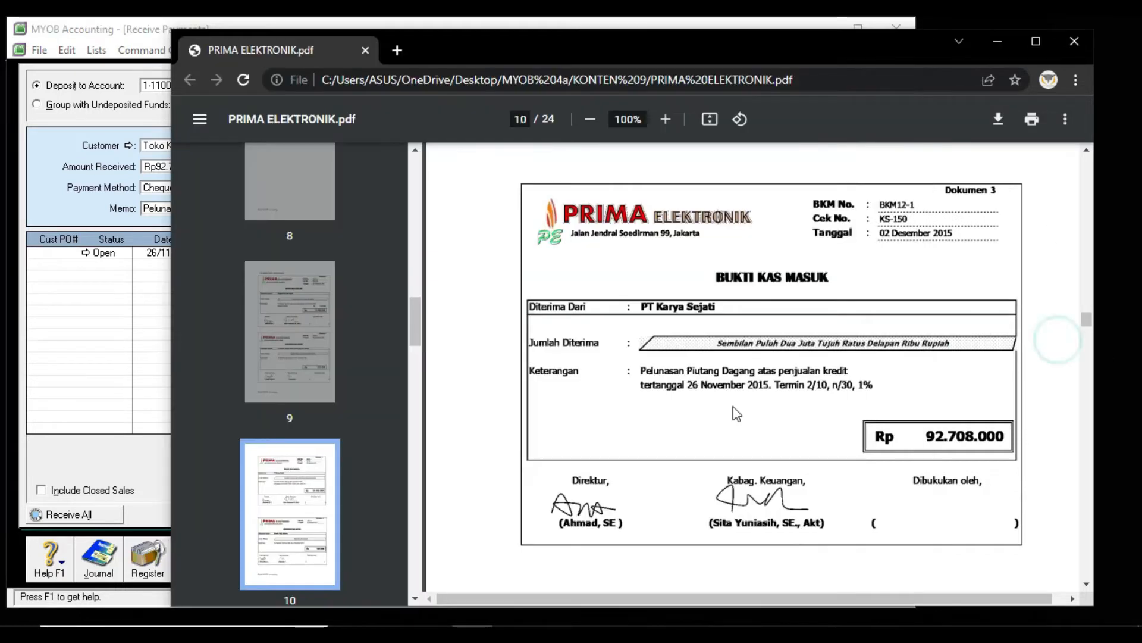
click(77, 309)
text(26 no)
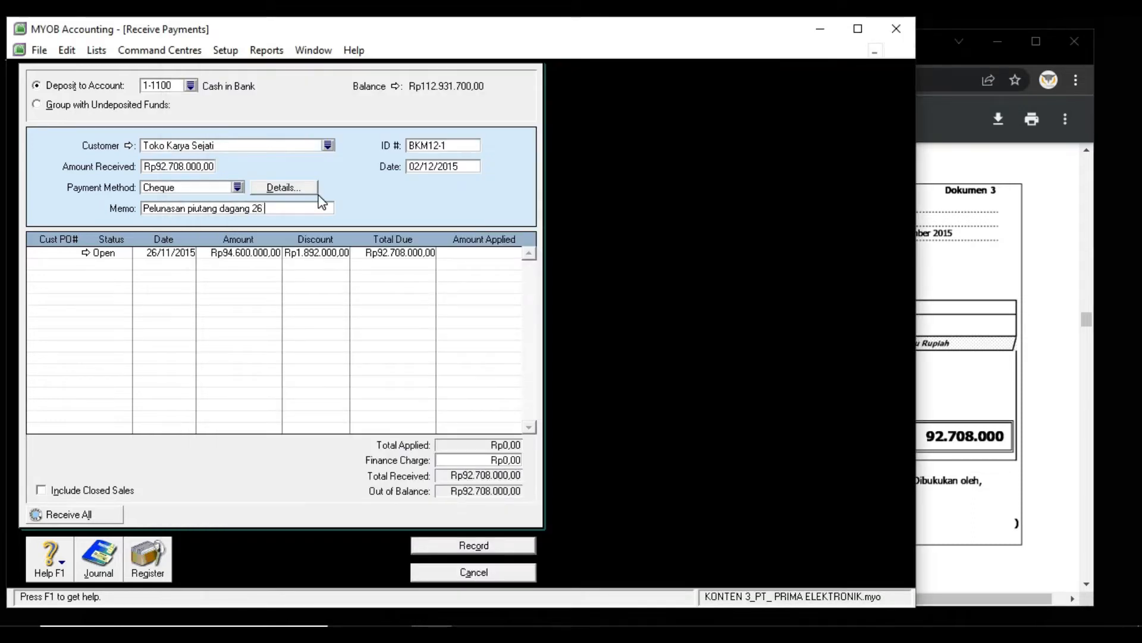
key(BackSpace)
key(BackSpace)
text(November 2015)
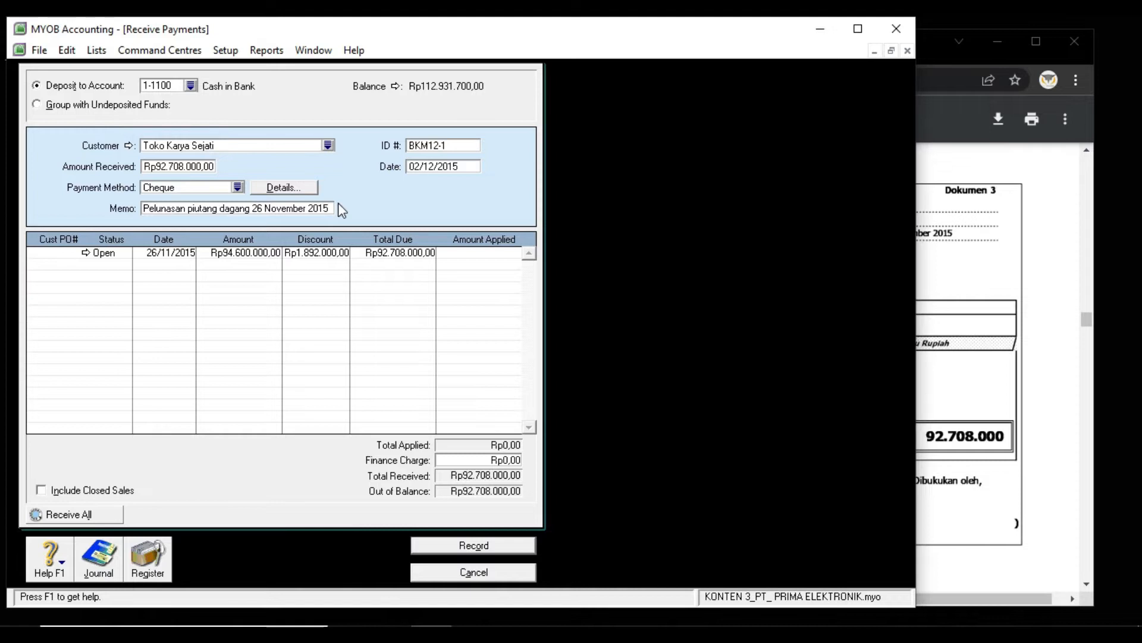
Apply Rp92.708.000 to the open invoice dated 26/11/2015 and compare the payment with the voucher.
click(1006, 361)
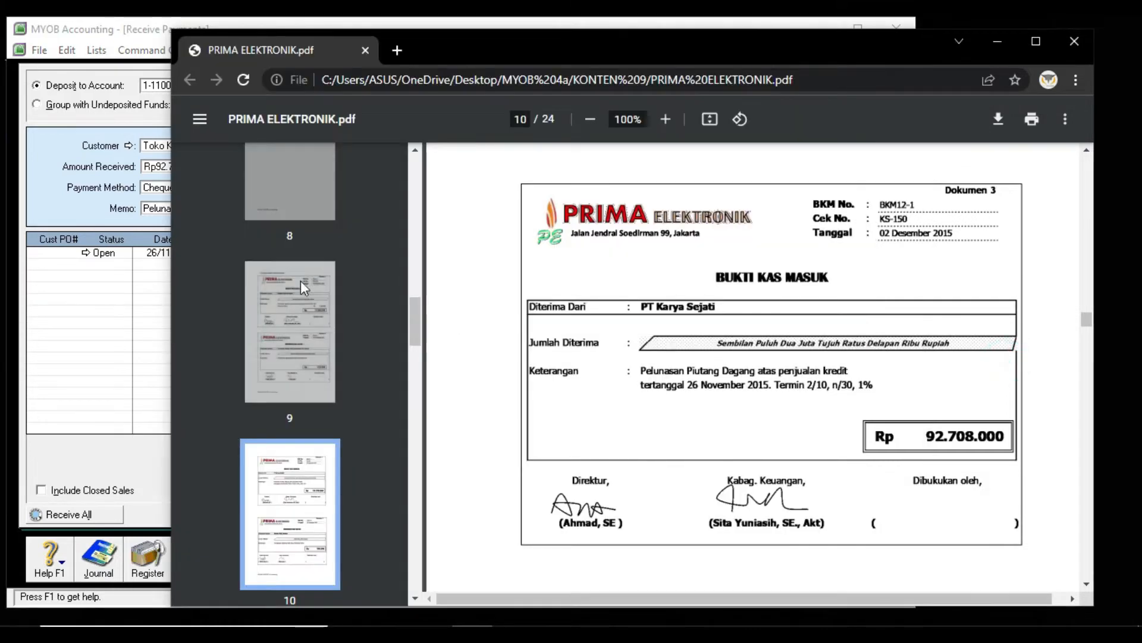
click(120, 303)
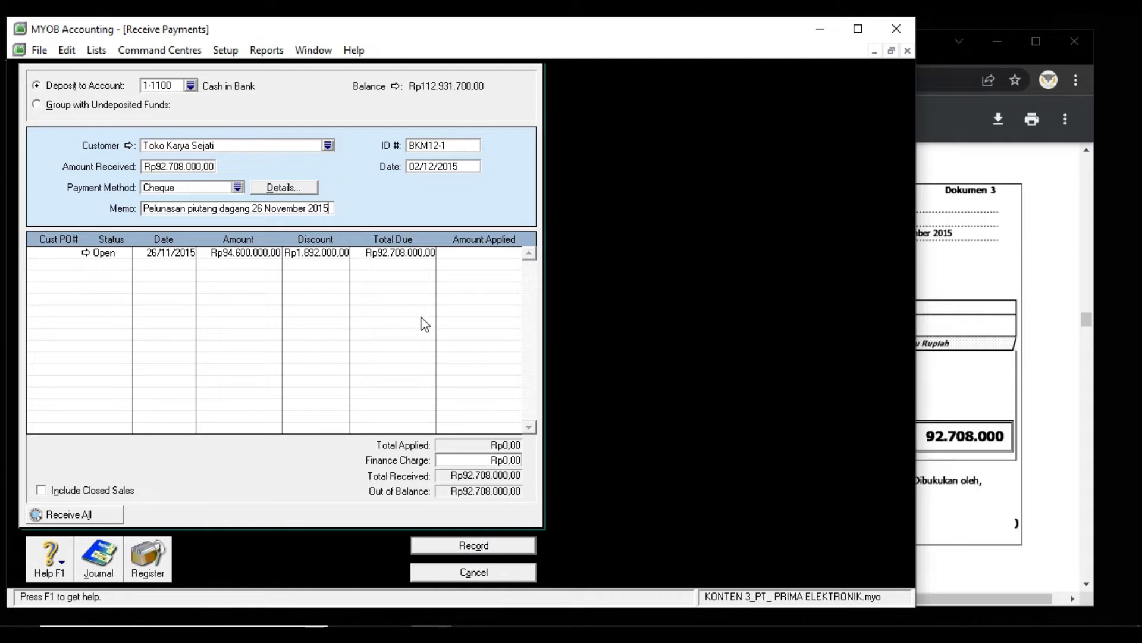
click(483, 260)
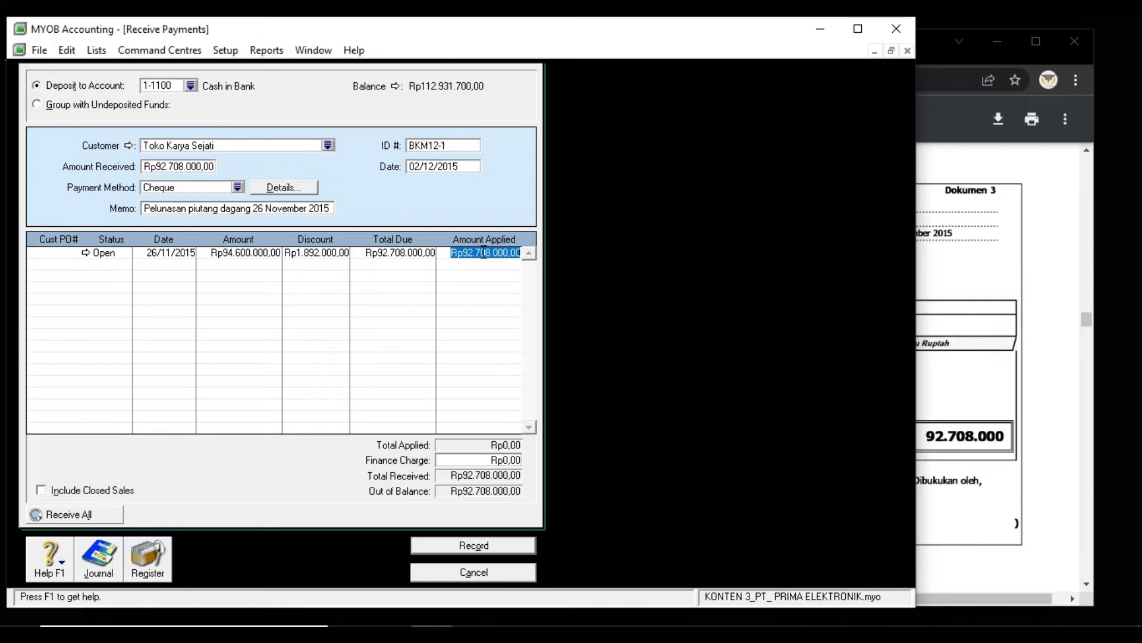
key(Tab)
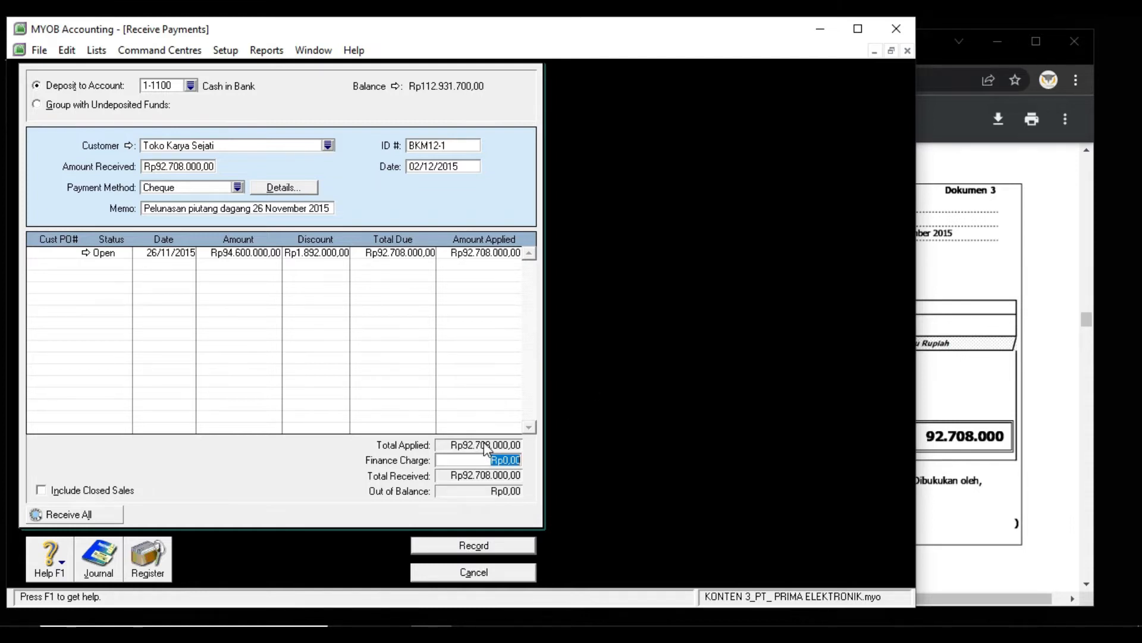
click(1031, 495)
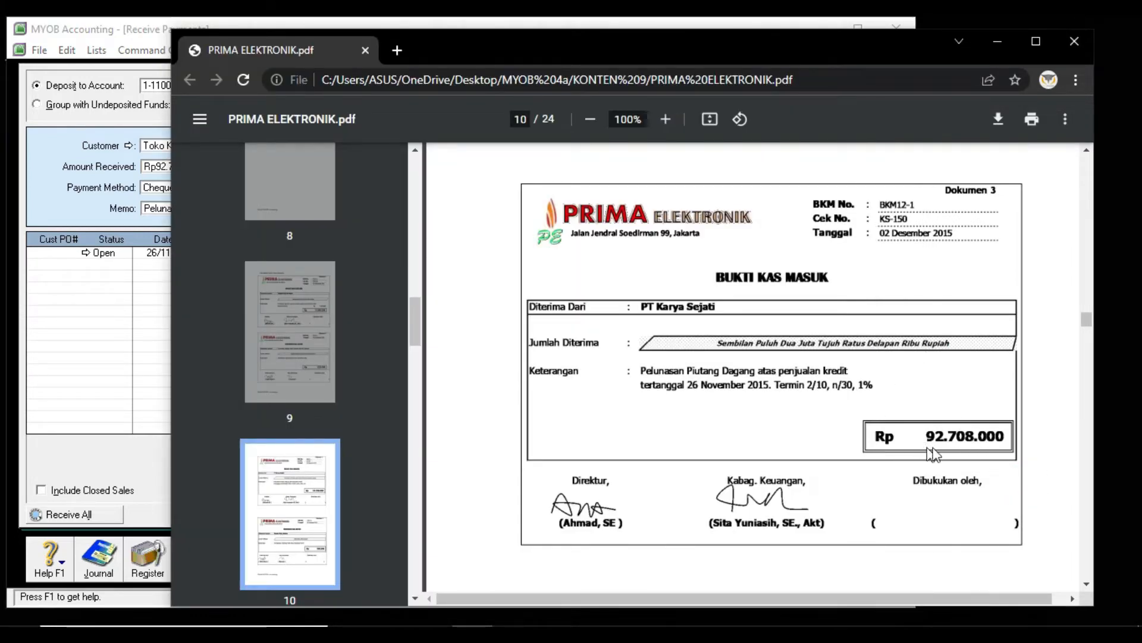
click(116, 462)
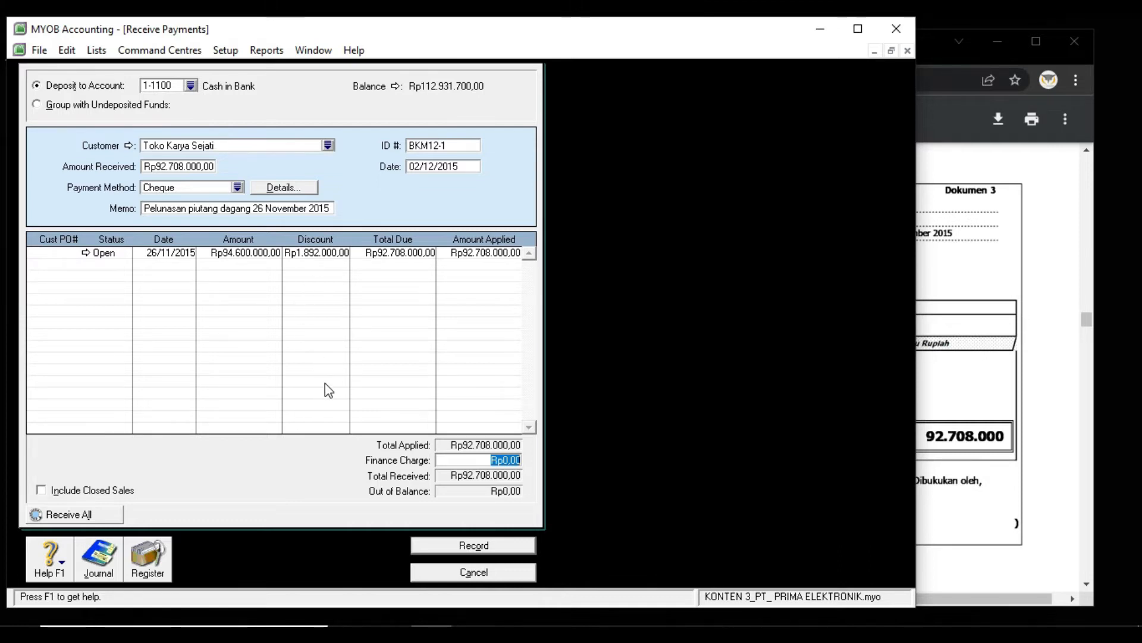
click(1044, 467)
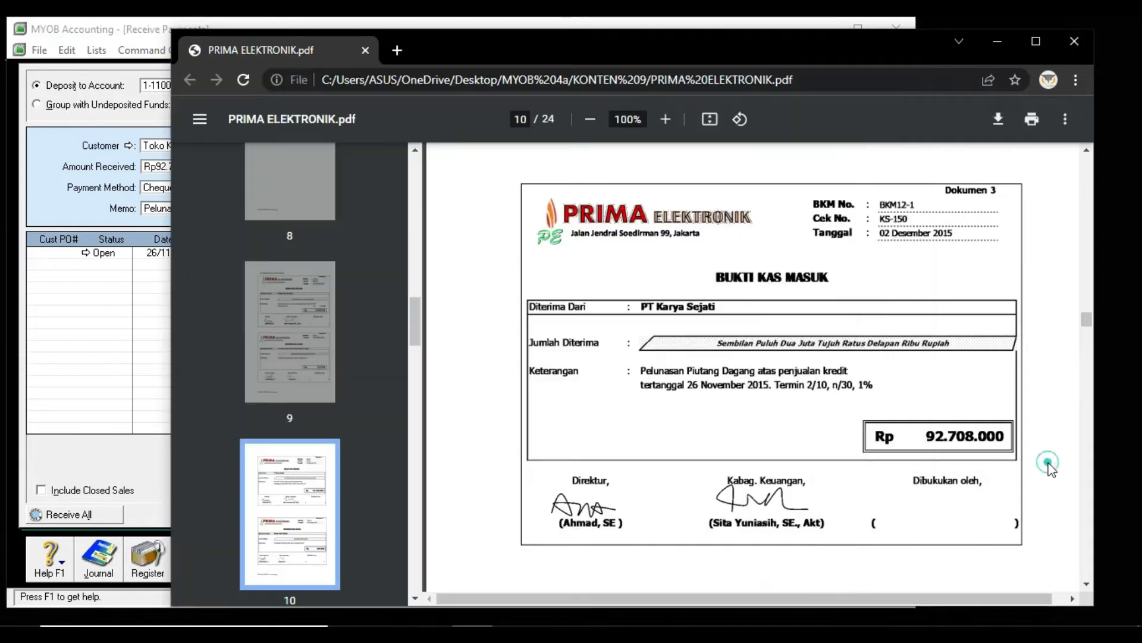
click(132, 476)
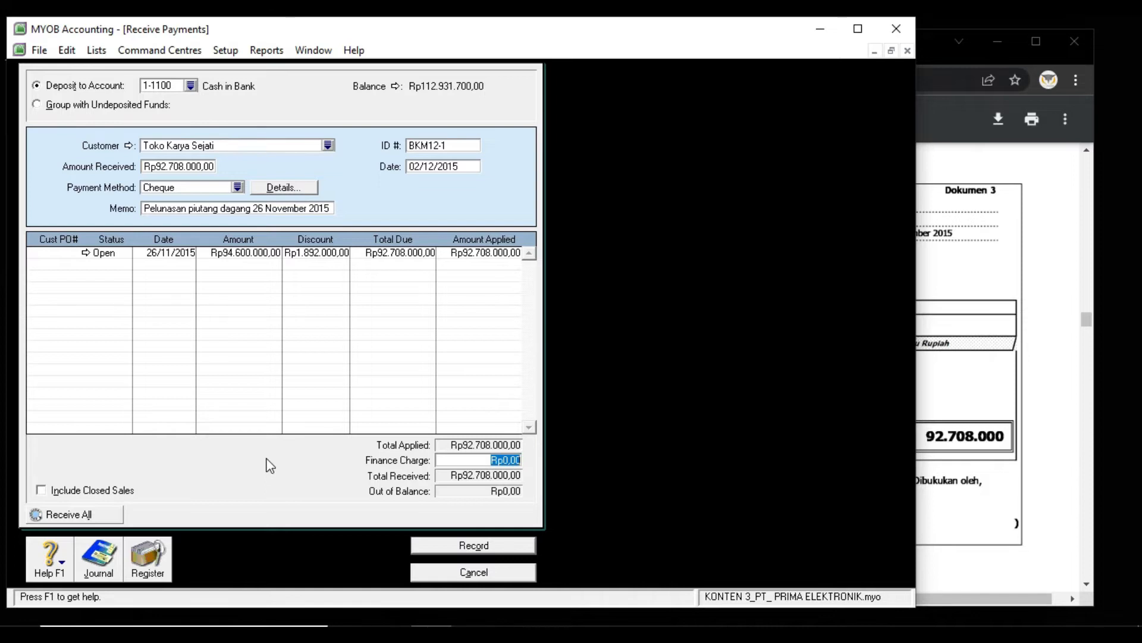
Record the customer payment with the discount credit memo left for printing later, and review its entries in the transaction journal.
click(454, 544)
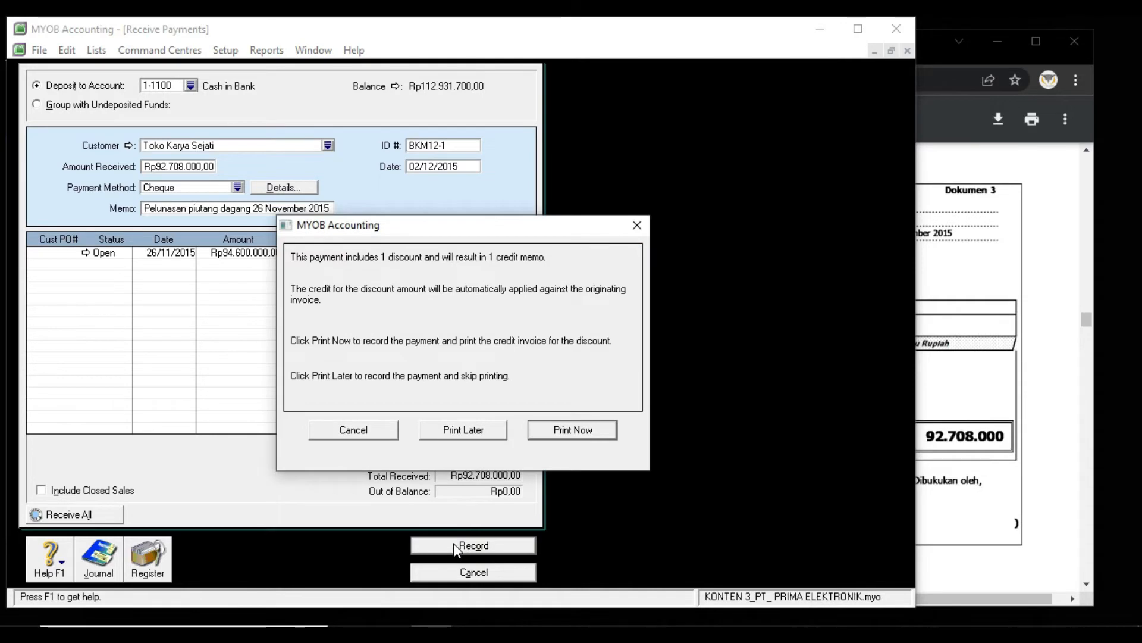
click(478, 431)
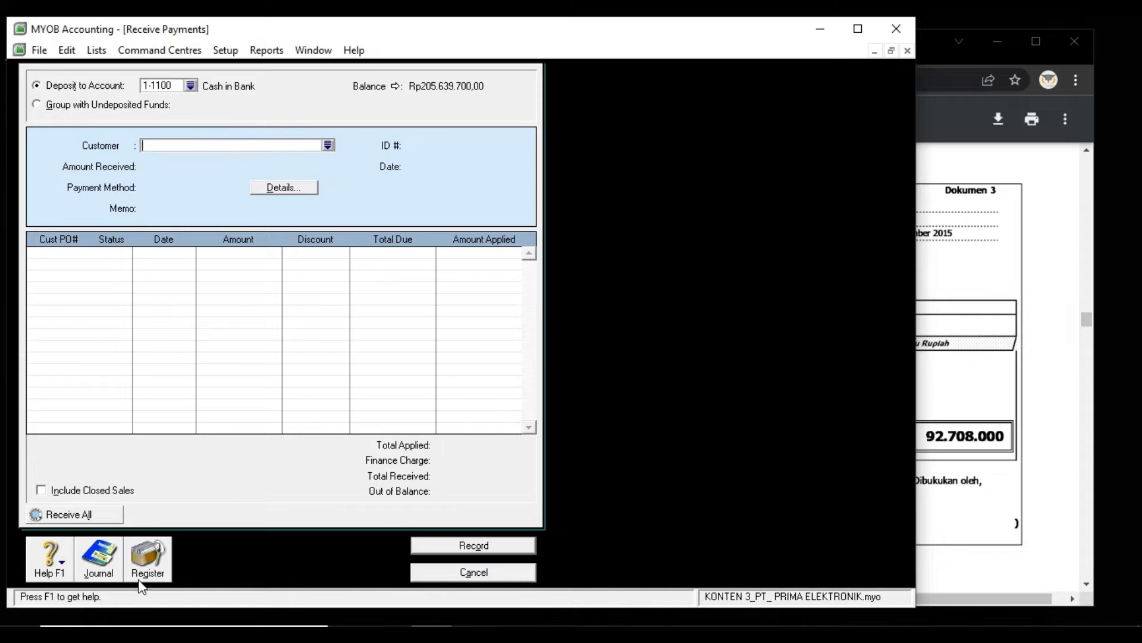
click(98, 559)
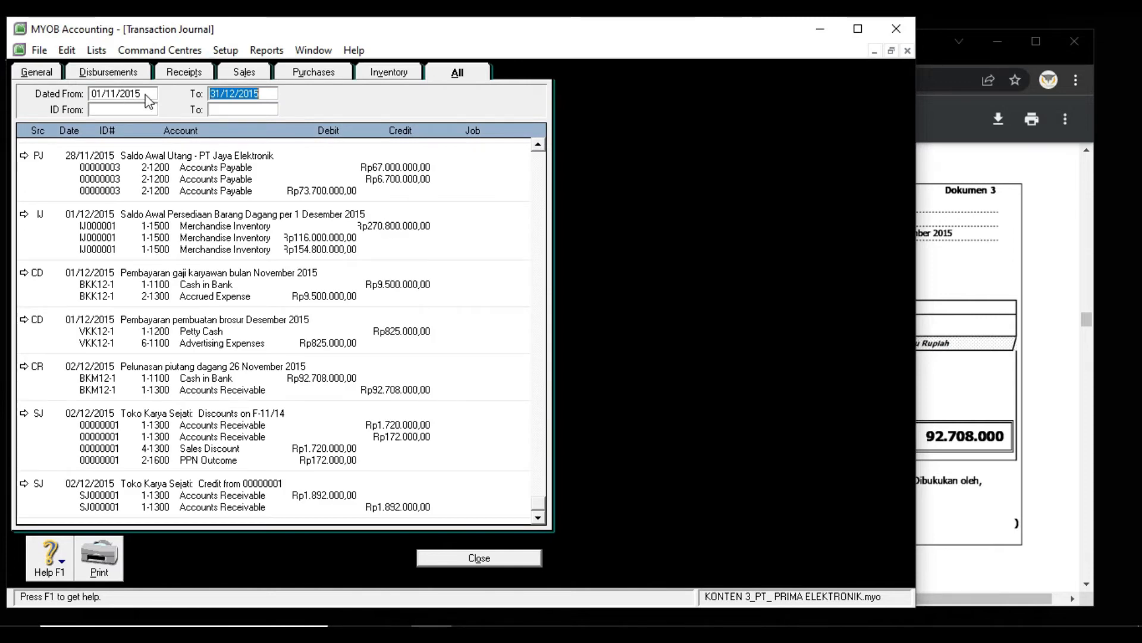
click(146, 96)
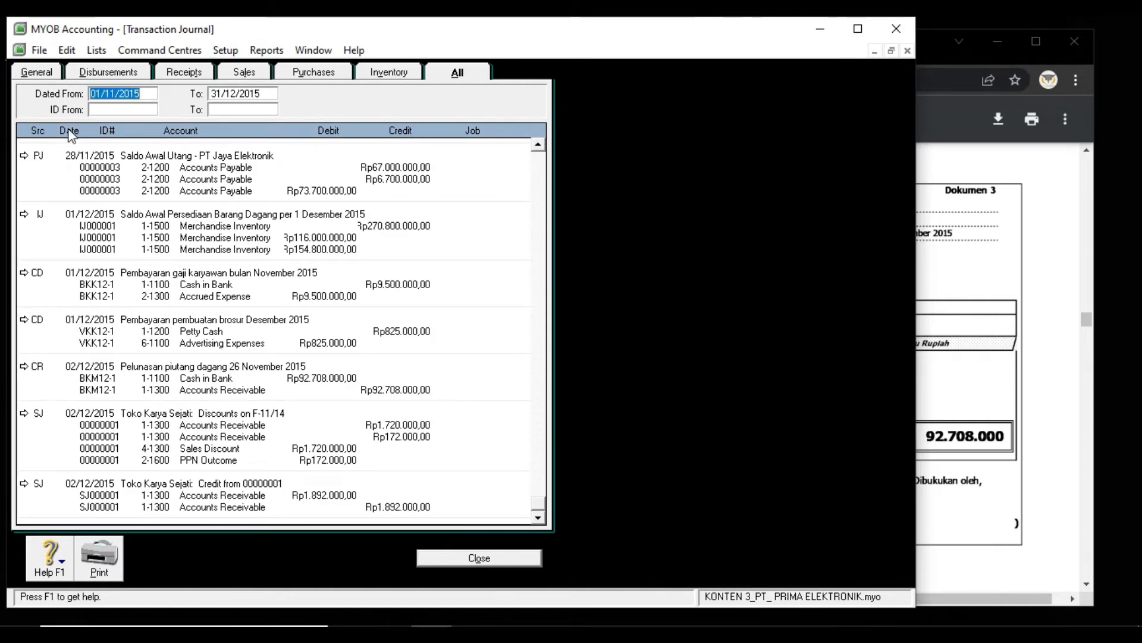
click(268, 95)
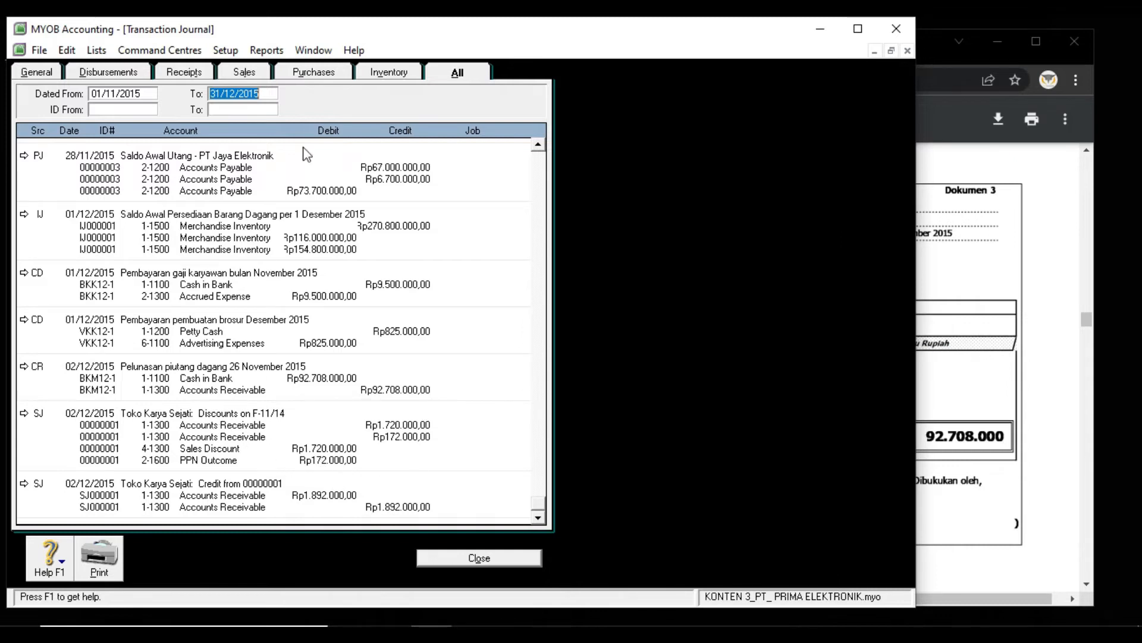
click(501, 559)
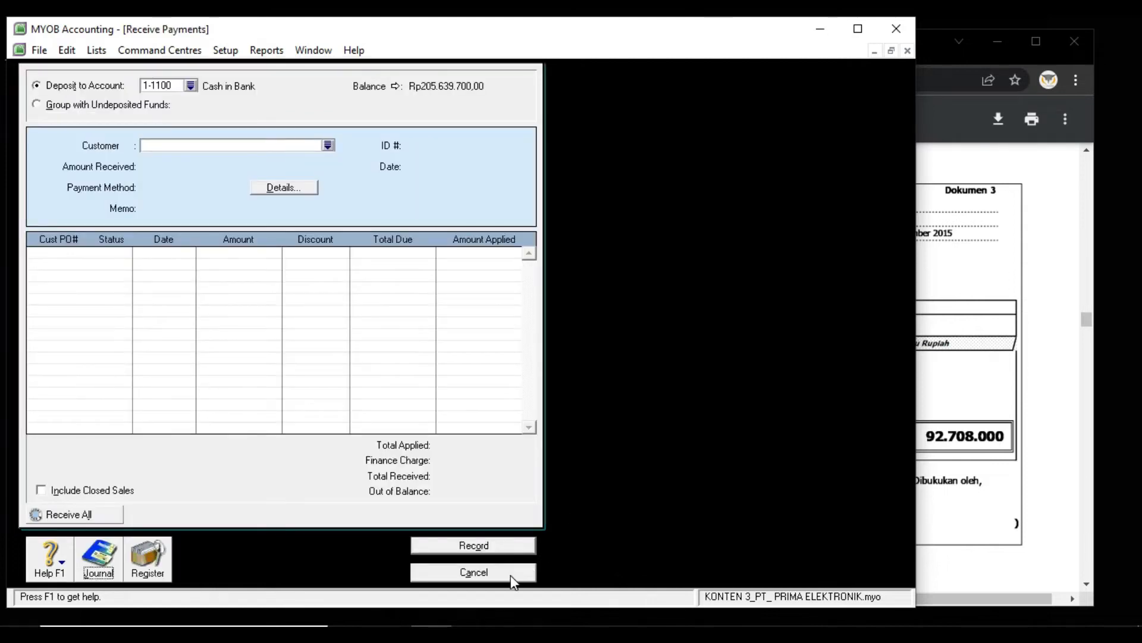
click(511, 573)
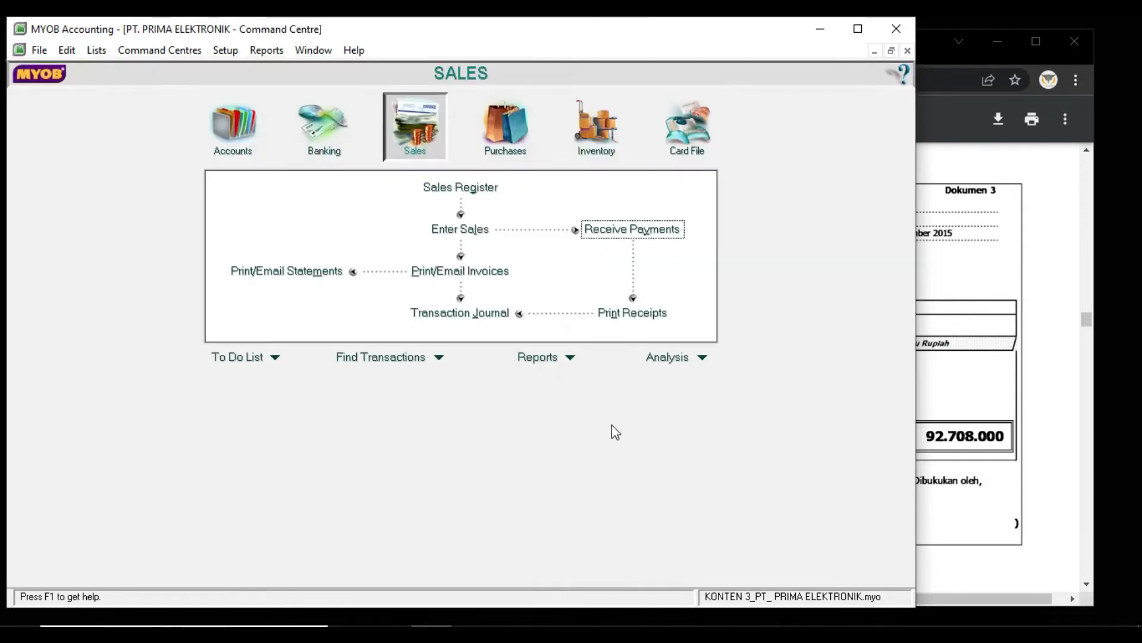
Switch to PRIMA ELEKTRONIK.pdf and read petty cash voucher VKK12-2 on page 10.
click(1071, 288)
scroll(1064, 287, down, 10)
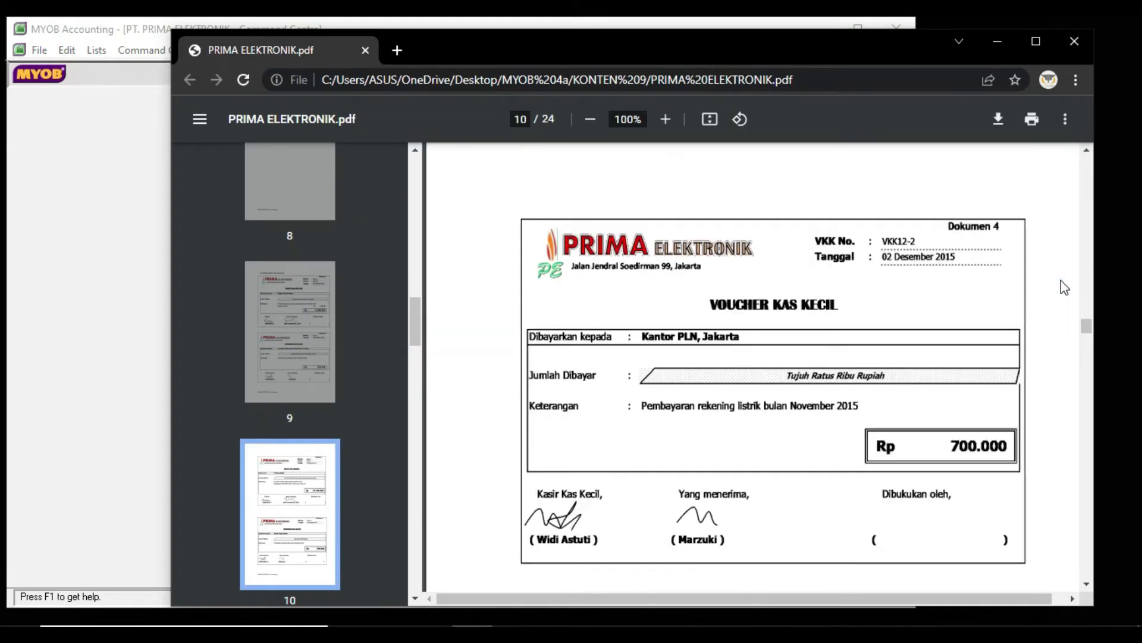
scroll(929, 337, up, 3)
click(55, 249)
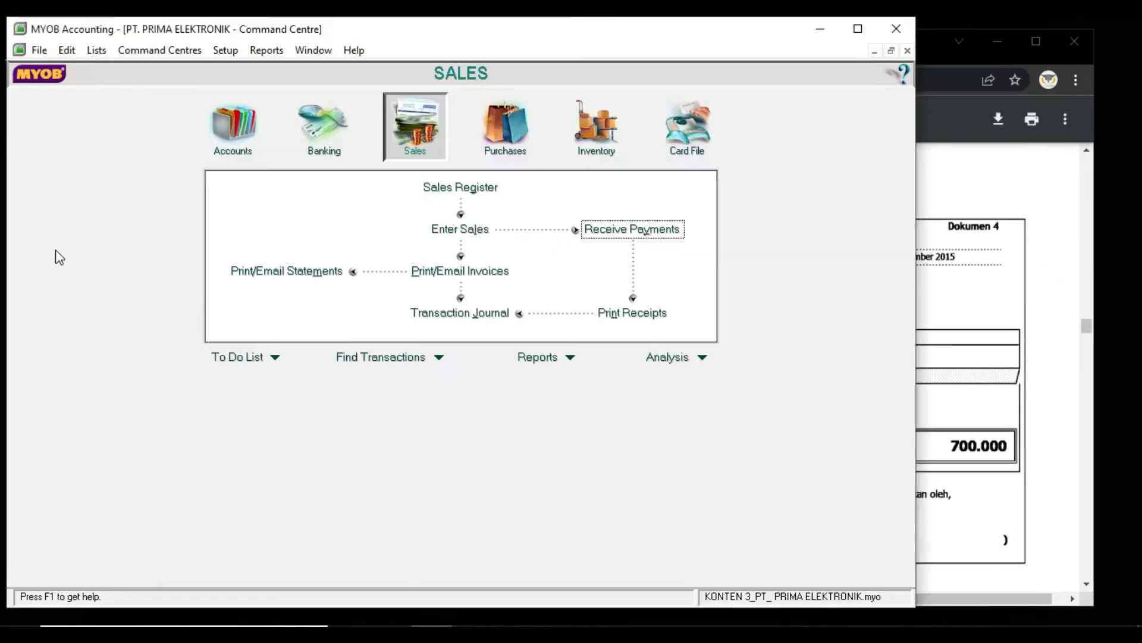
click(1037, 240)
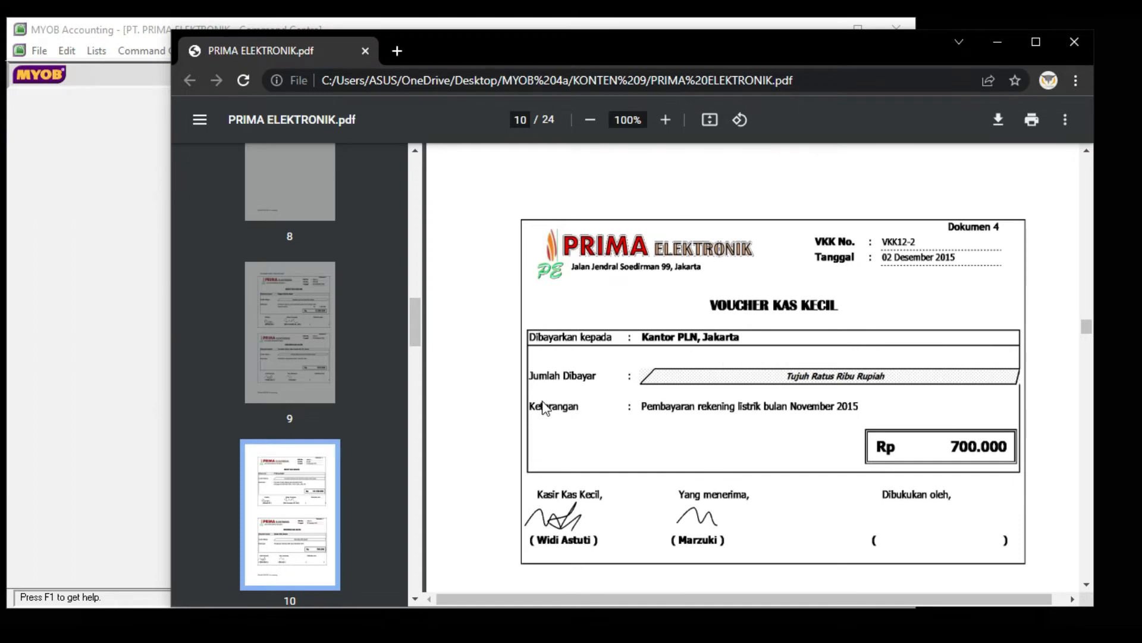
Switch to MYOB Accounting and start a Spend Money transaction paid from account 1-1200 Petty Cash.
click(52, 326)
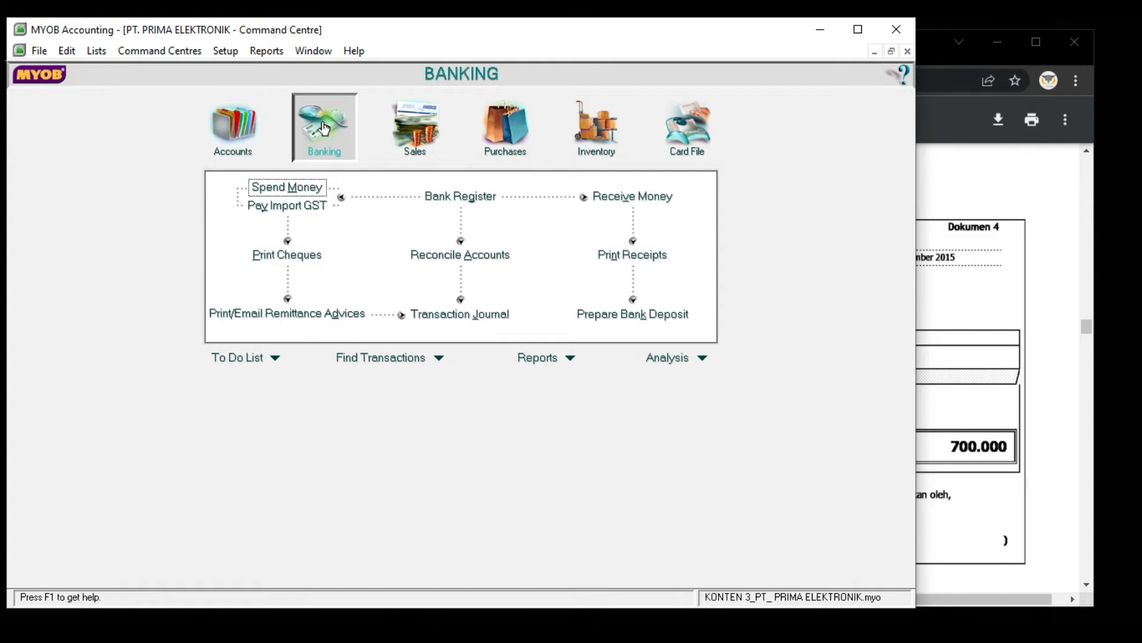
click(304, 188)
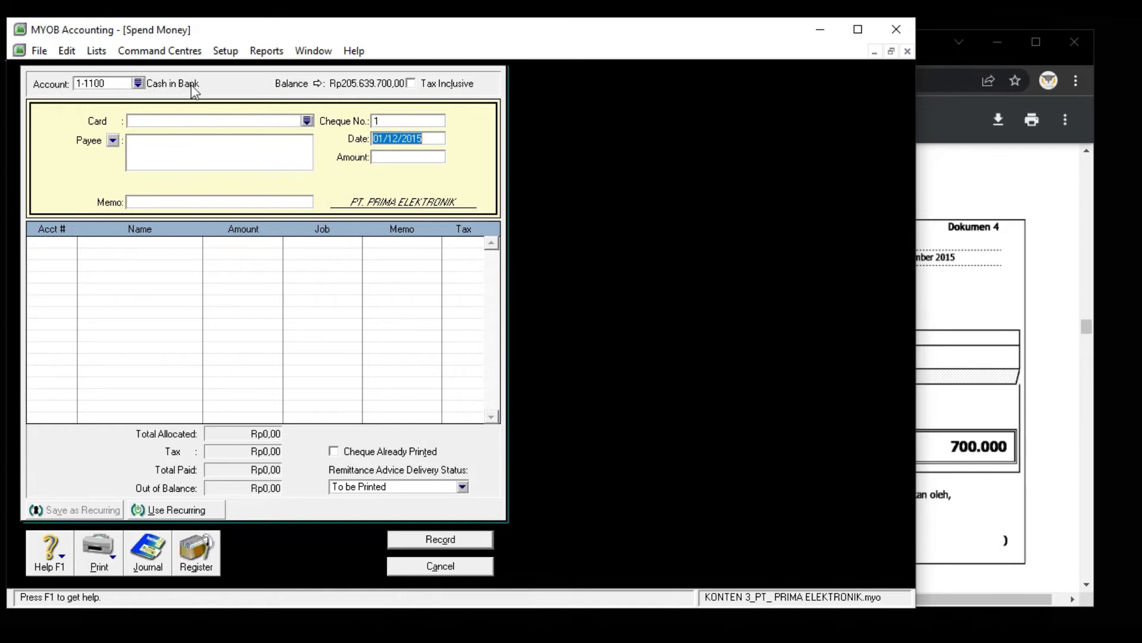
click(138, 83)
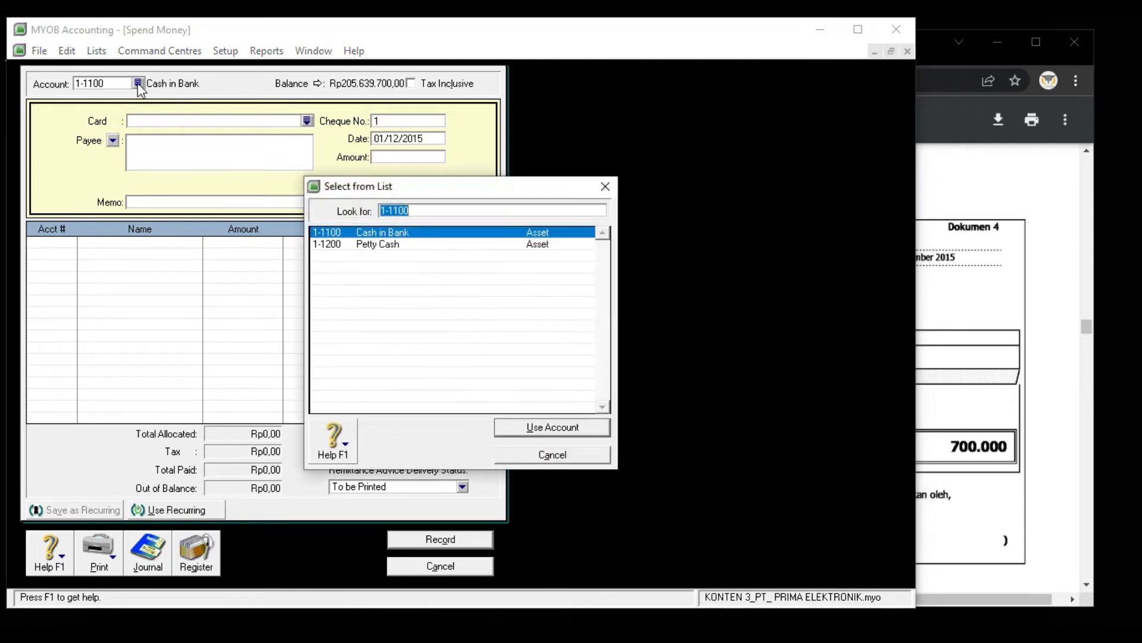
click(391, 245)
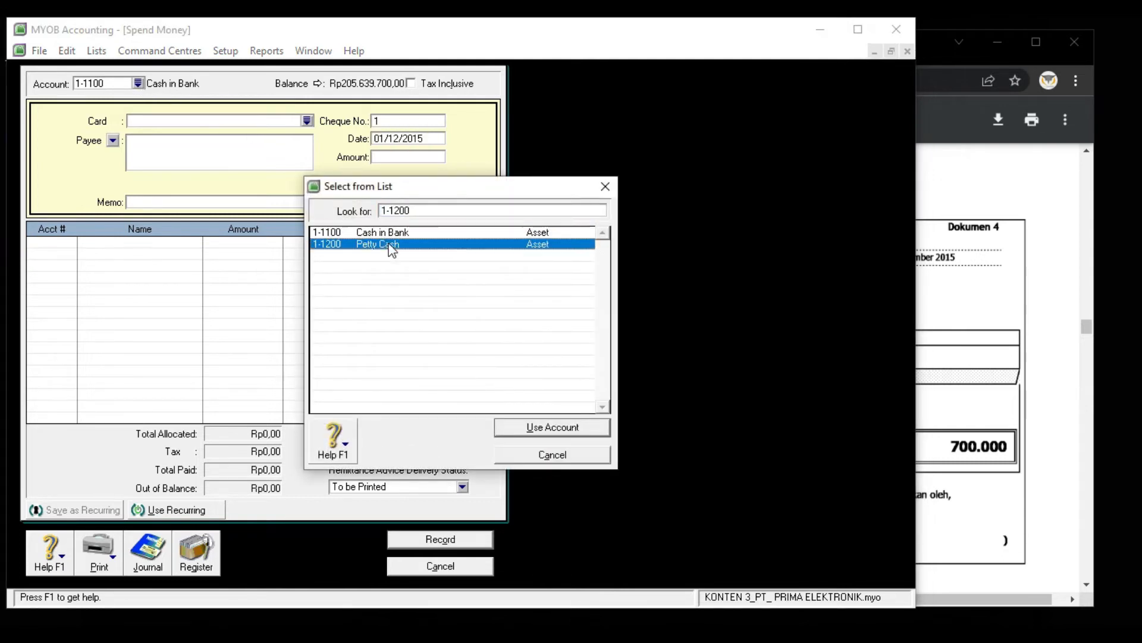
click(532, 426)
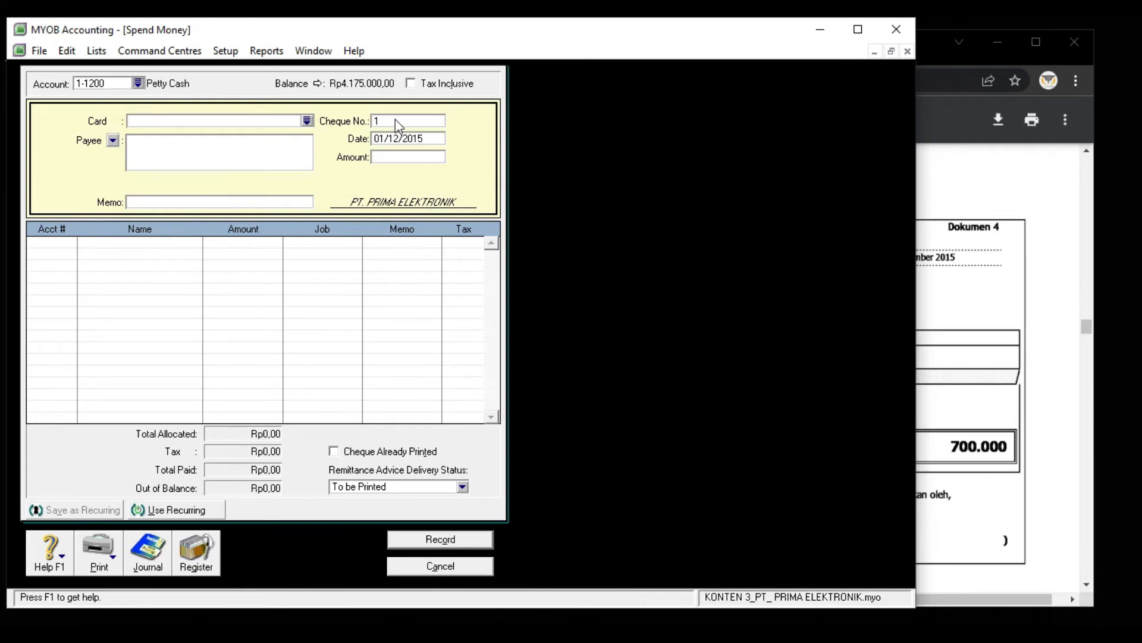
Enter the petty cash voucher's number, VKK12-2, as the cheque number.
click(969, 321)
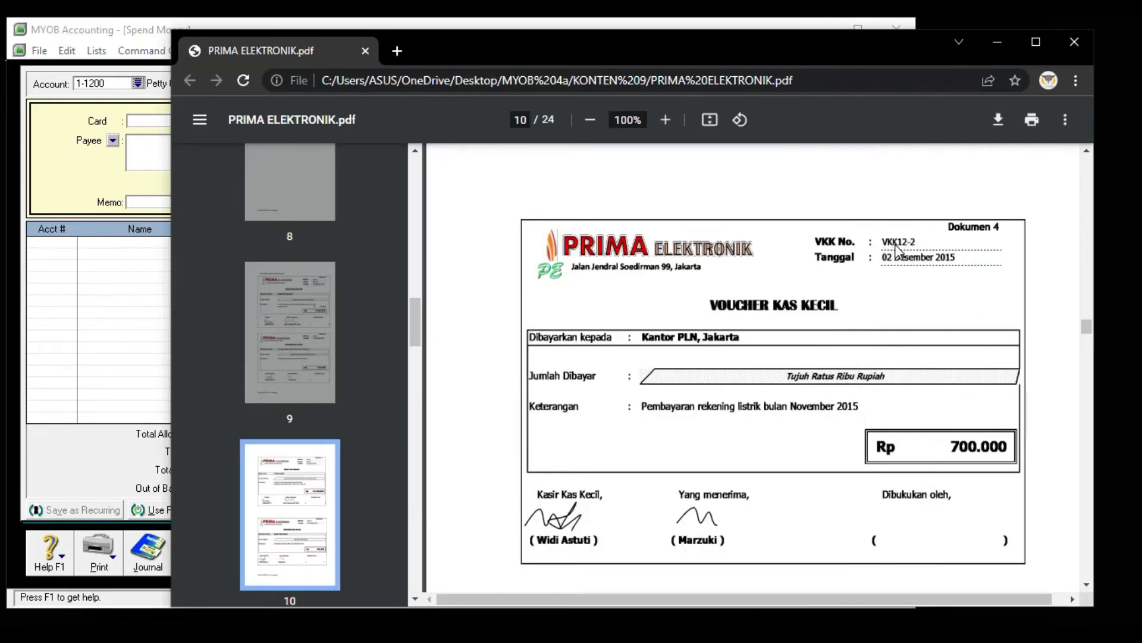
click(78, 177)
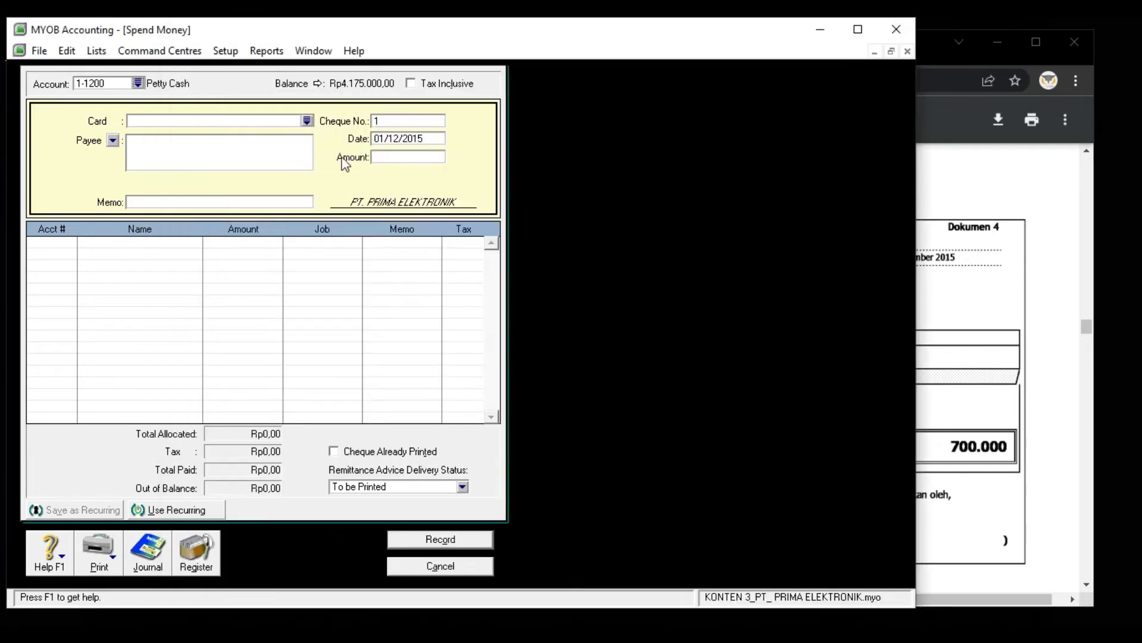
click(393, 120)
text(vkk)
key(BackSpace)
key(BackSpace)
key(BackSpace)
text(VKK12-2)
Check the voucher's date and set the transaction date to 02/12/2015.
click(1017, 265)
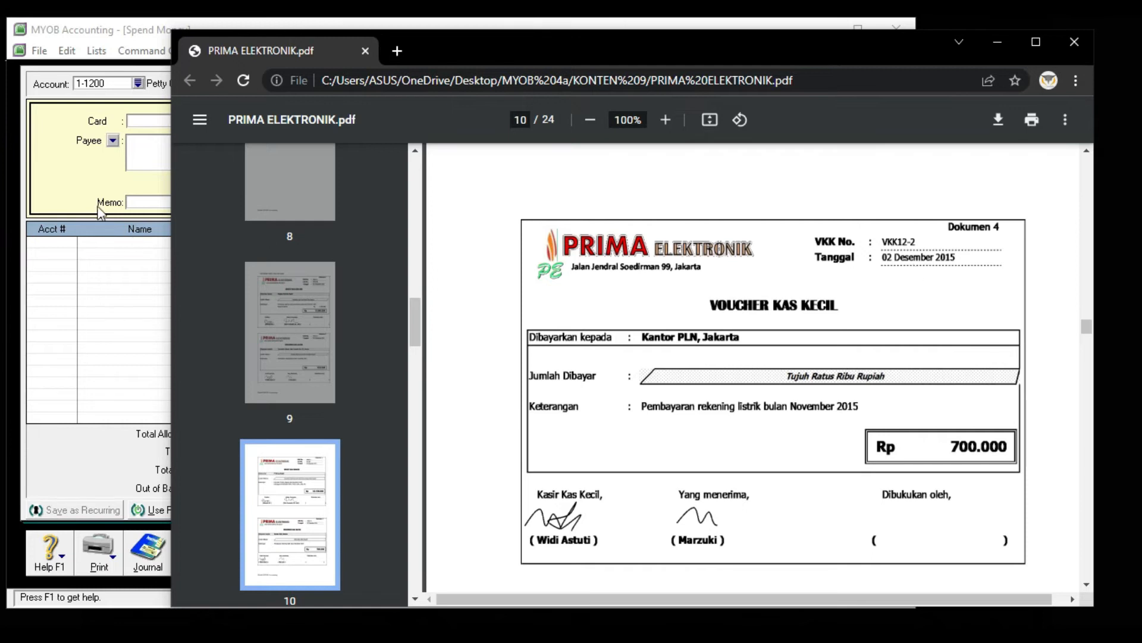
click(75, 189)
click(387, 139)
click(387, 138)
key(BackSpace)
text(2)
key(Tab)
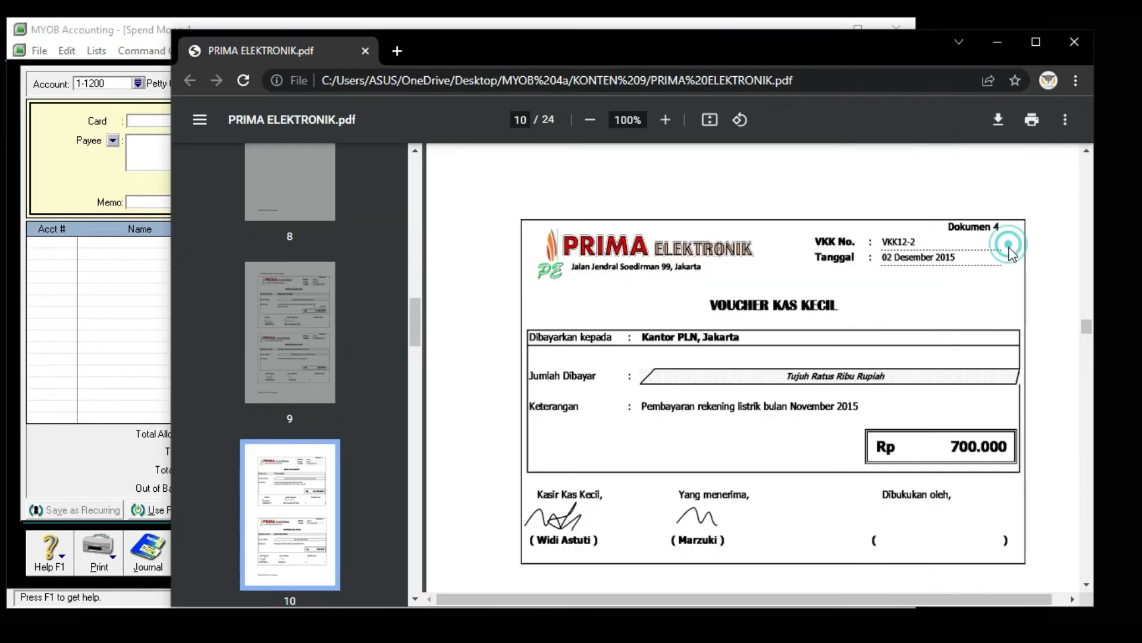
Enter the voucher's total of Rp700.000 as the amount paid.
click(1011, 251)
scroll(951, 479, down, 1)
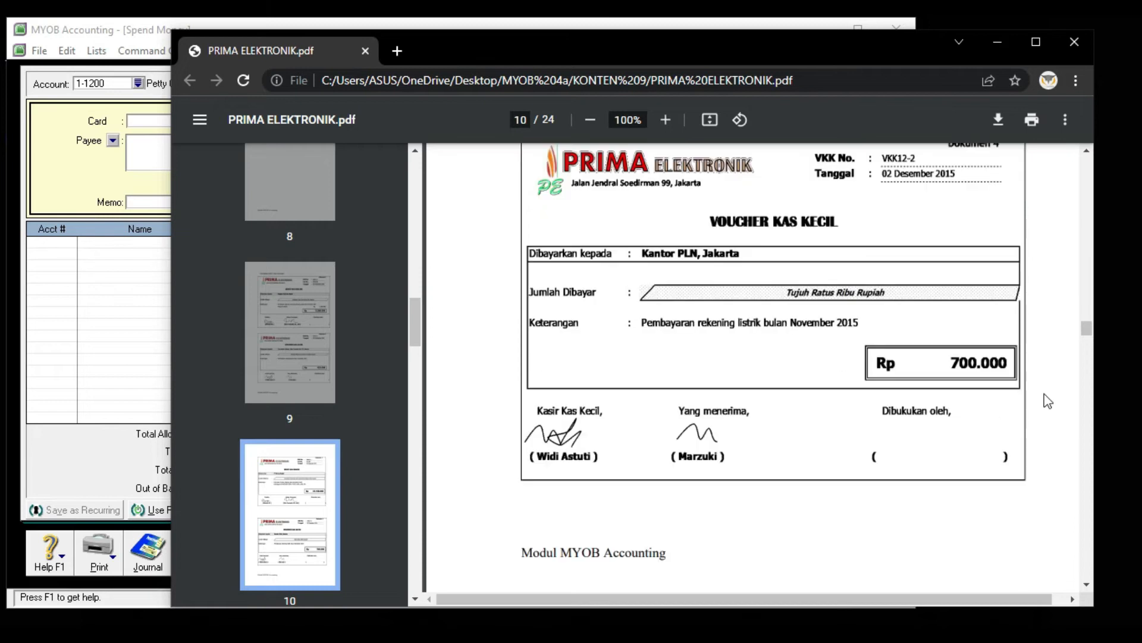
click(73, 161)
text(7)
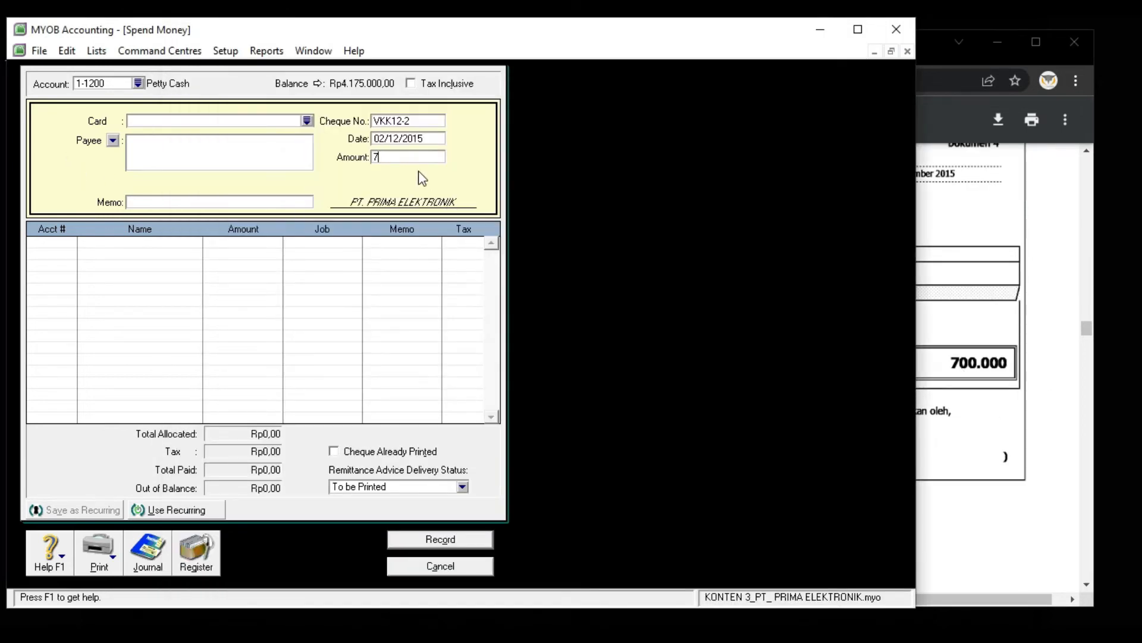
text(00.000)
key(Tab)
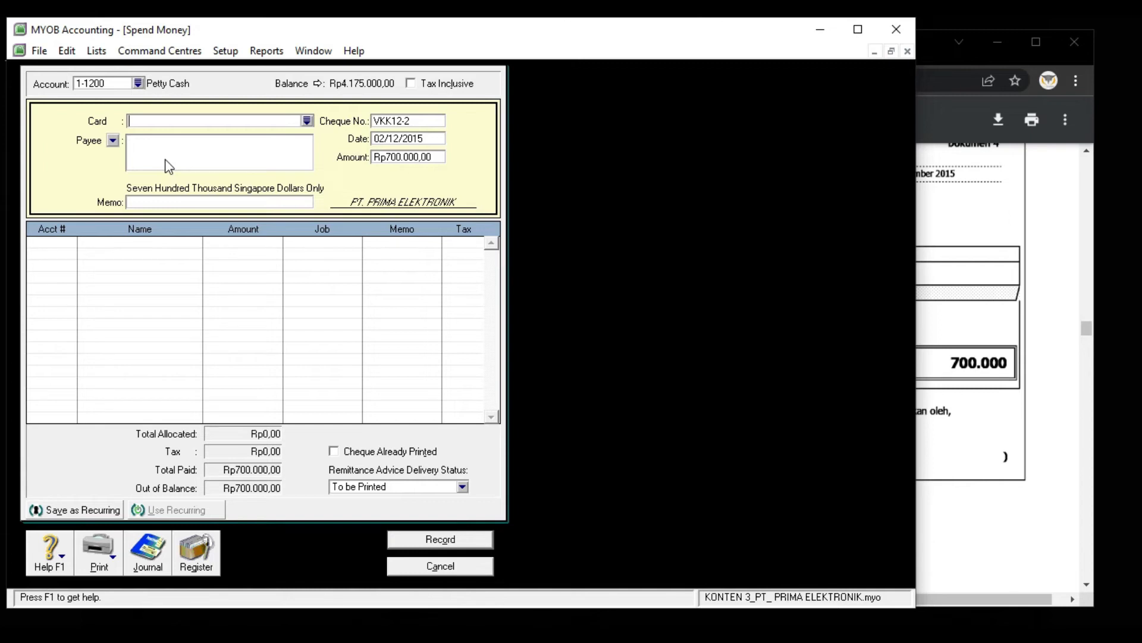
Enter the memo "Pembayaran Rekening Listrik bulan November 2015", based on the voucher's description.
click(148, 203)
click(1011, 523)
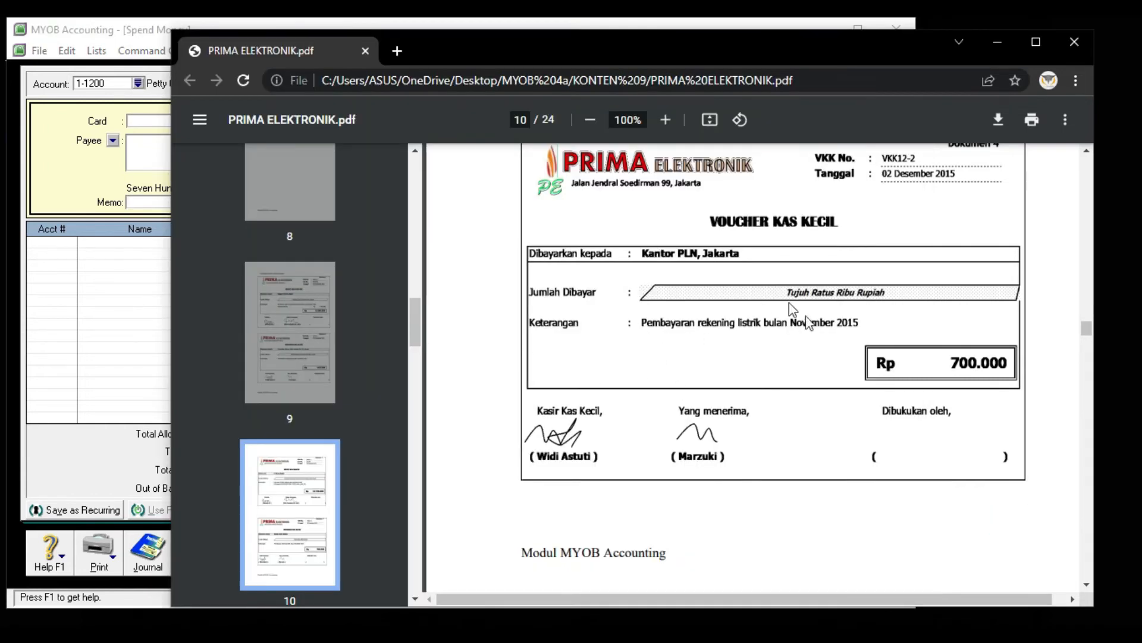
scroll(666, 335, up, 1)
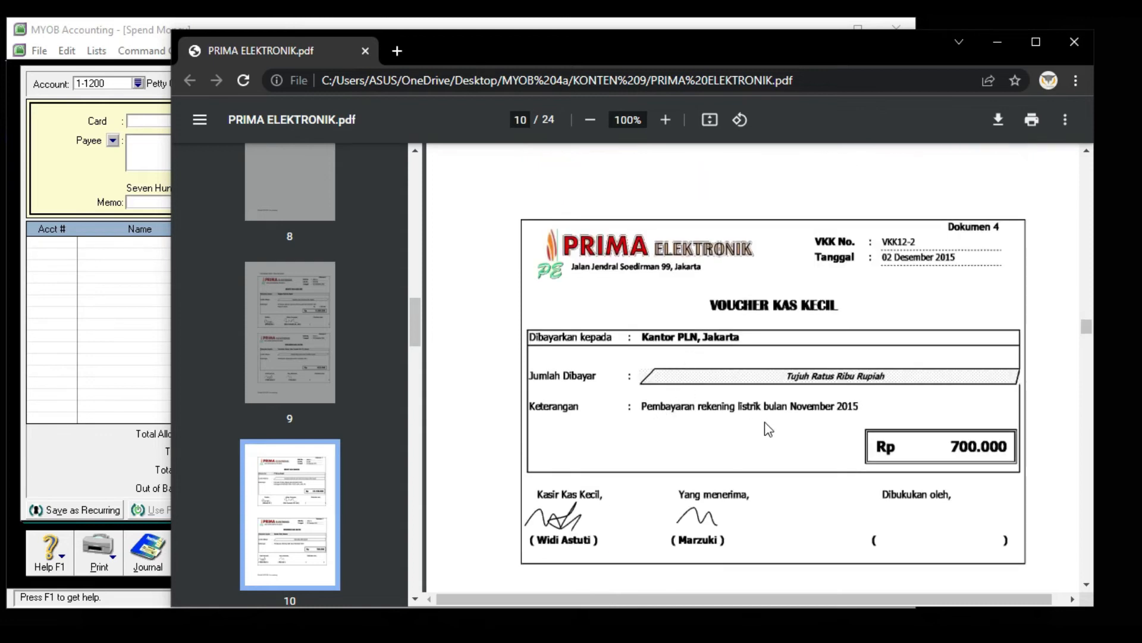
click(148, 204)
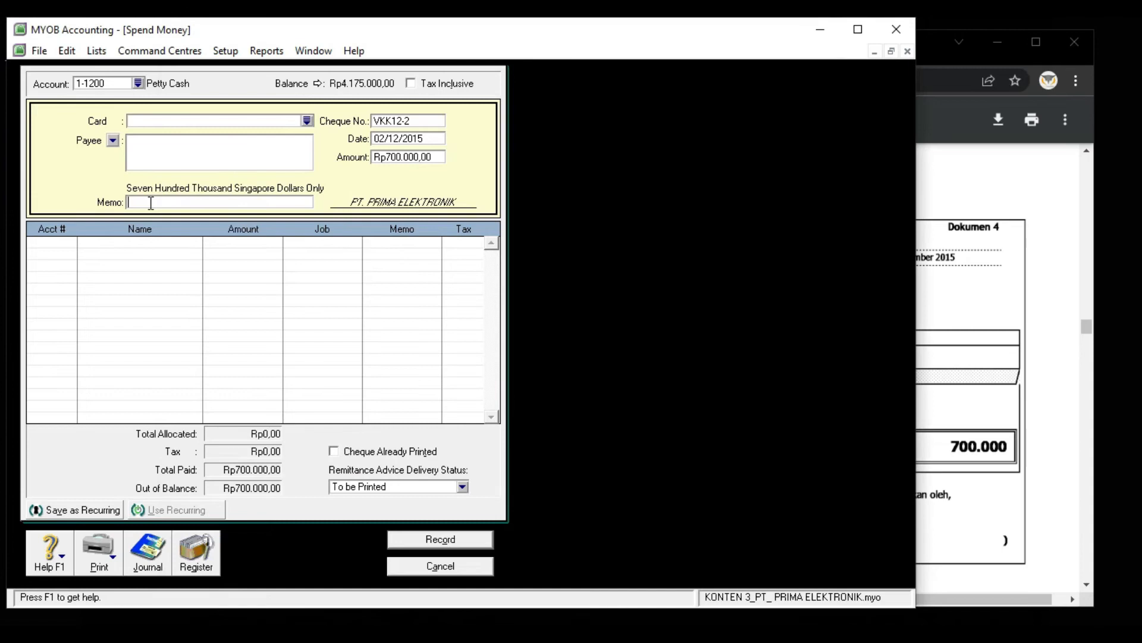
text(Pembayaran Rekening Listrik bulan Novem)
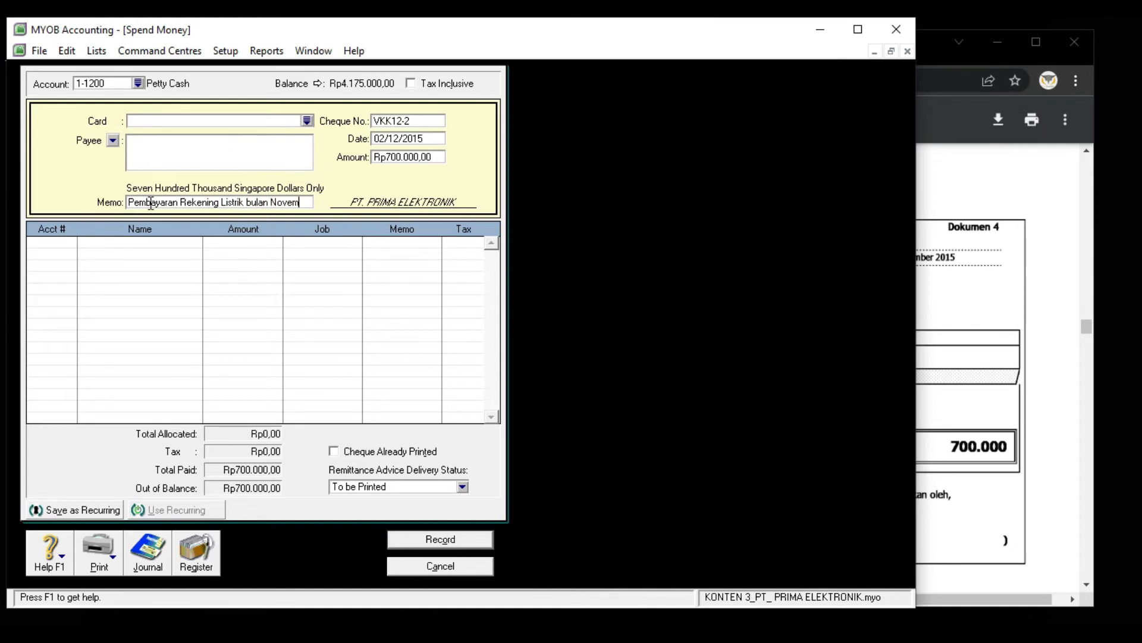
text(ber 2015)
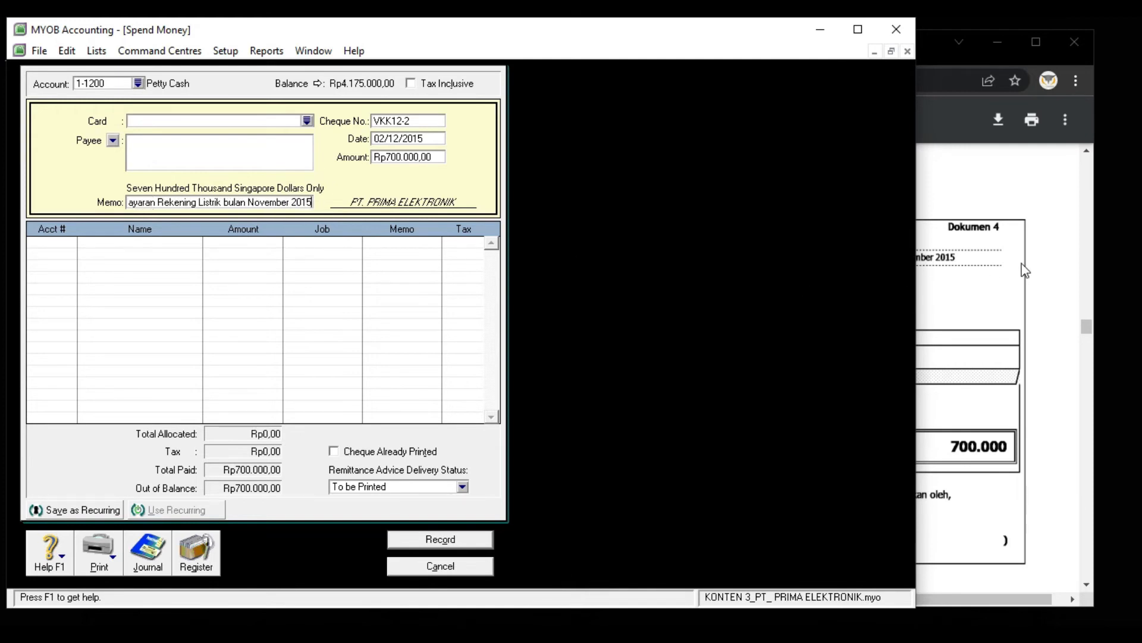
Allocate the Rp700.000 payment to account 2-1300 Accrued Expense on the first line, based on the voucher.
click(1046, 274)
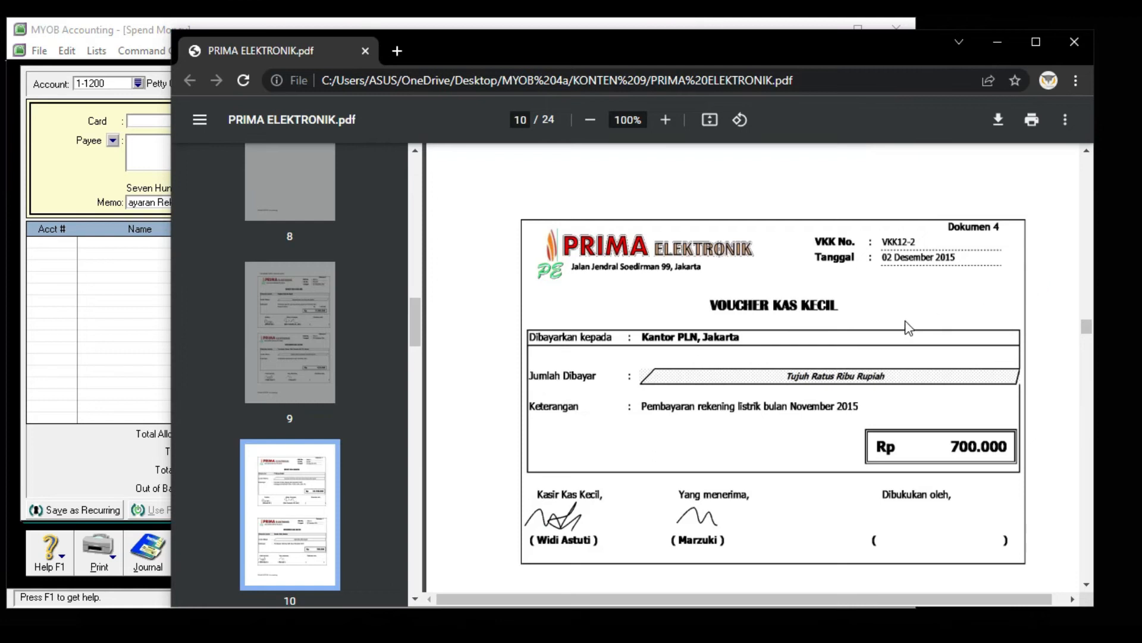
click(59, 183)
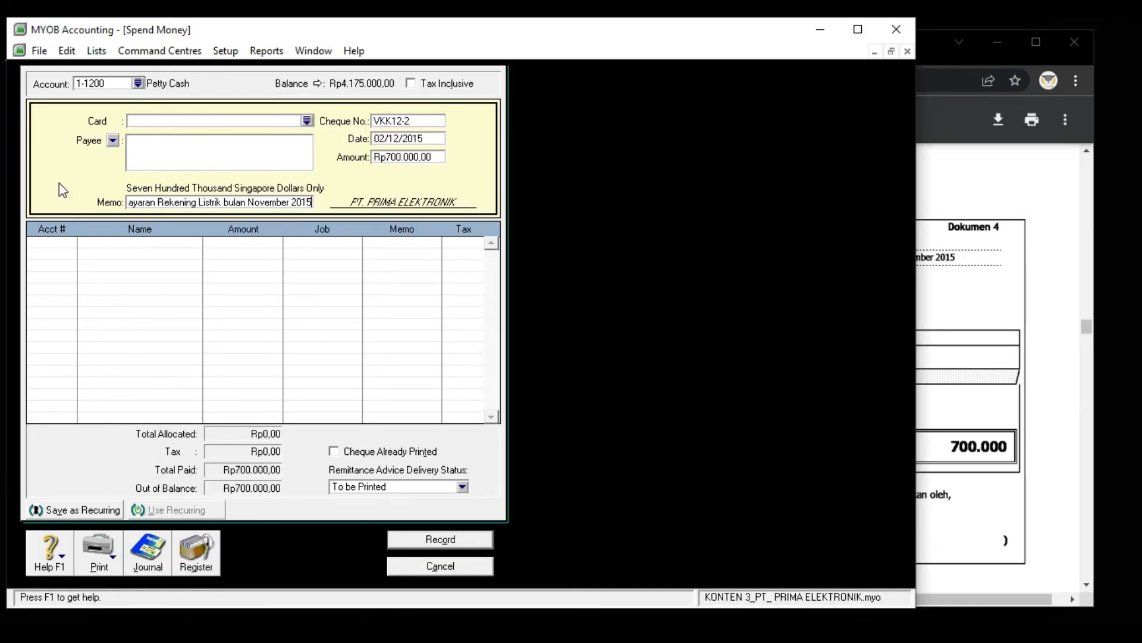
click(62, 241)
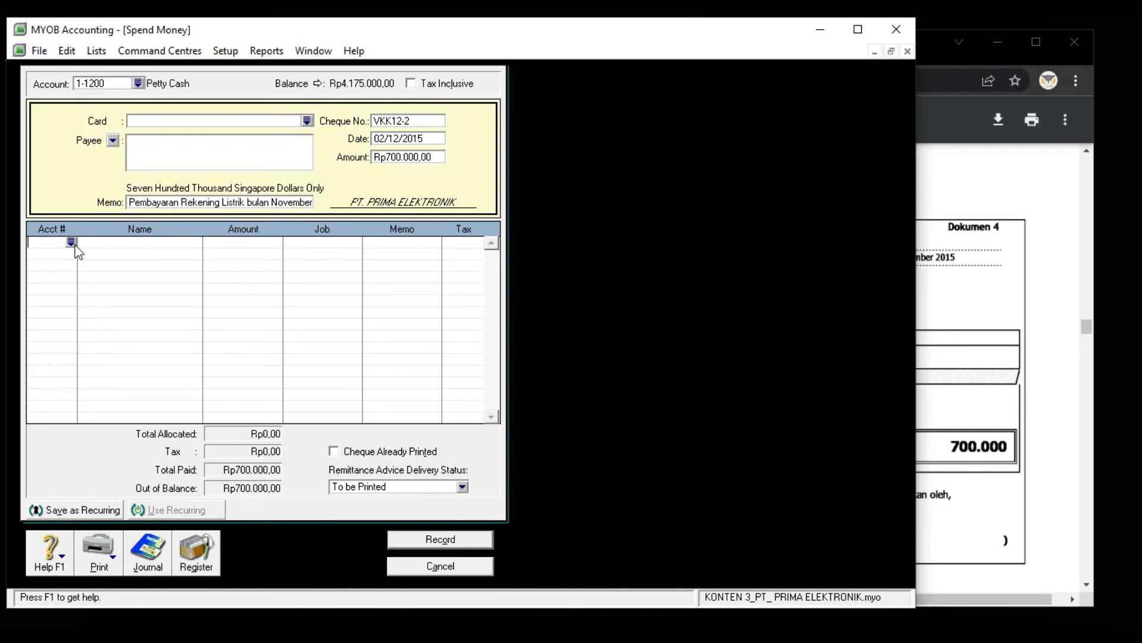
text(6-)
key(Tab)
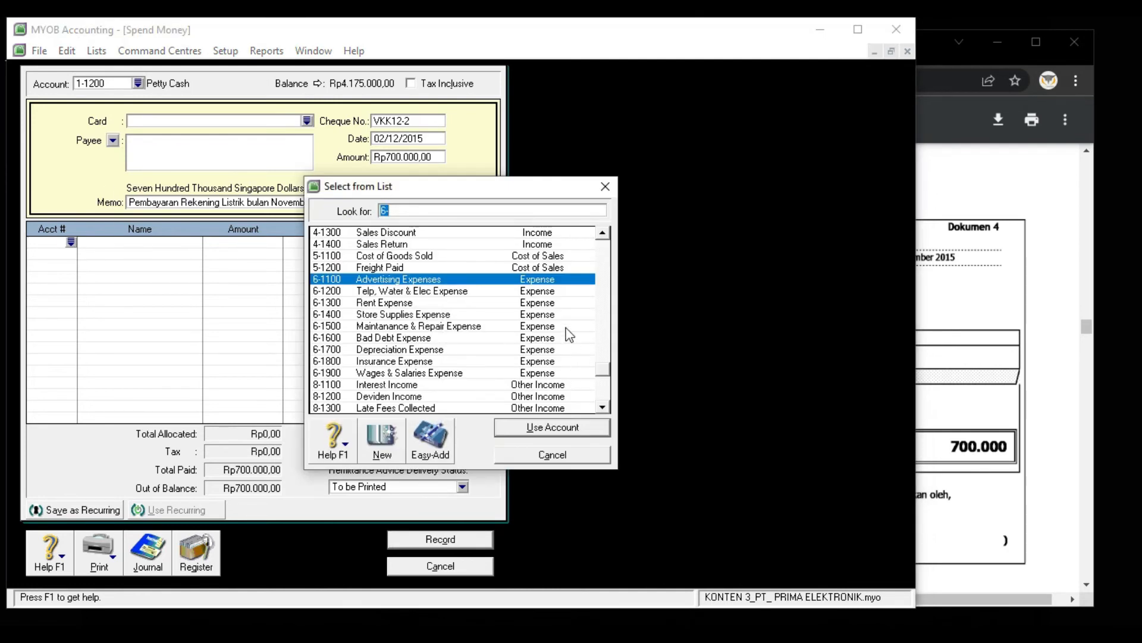
scroll(588, 292, up, 3)
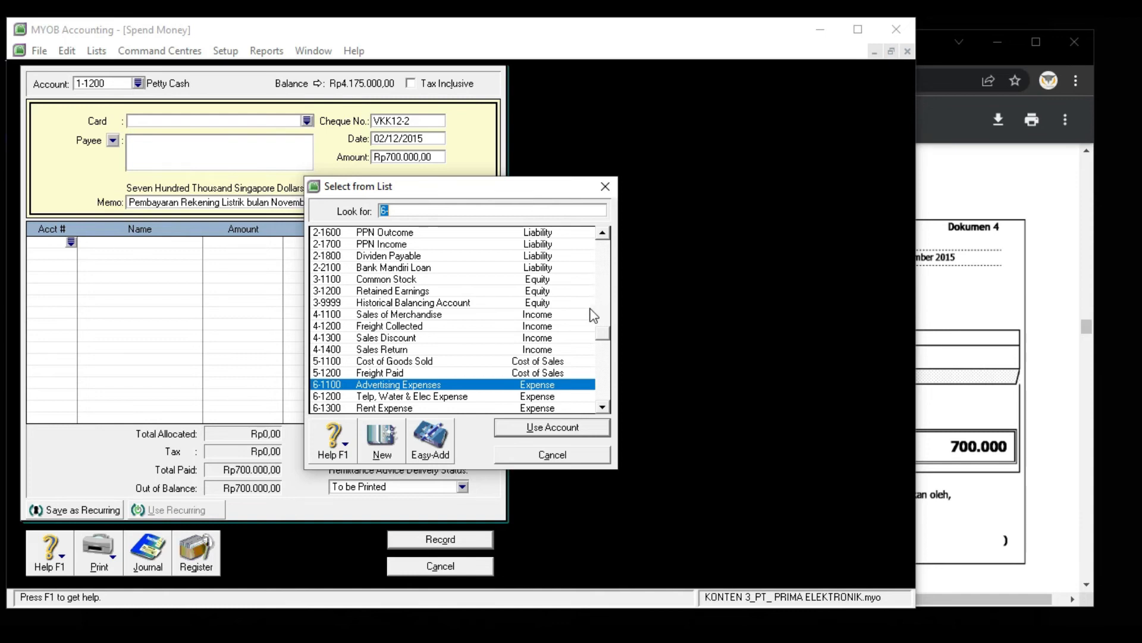
scroll(568, 313, up, 1)
scroll(504, 314, up, 1)
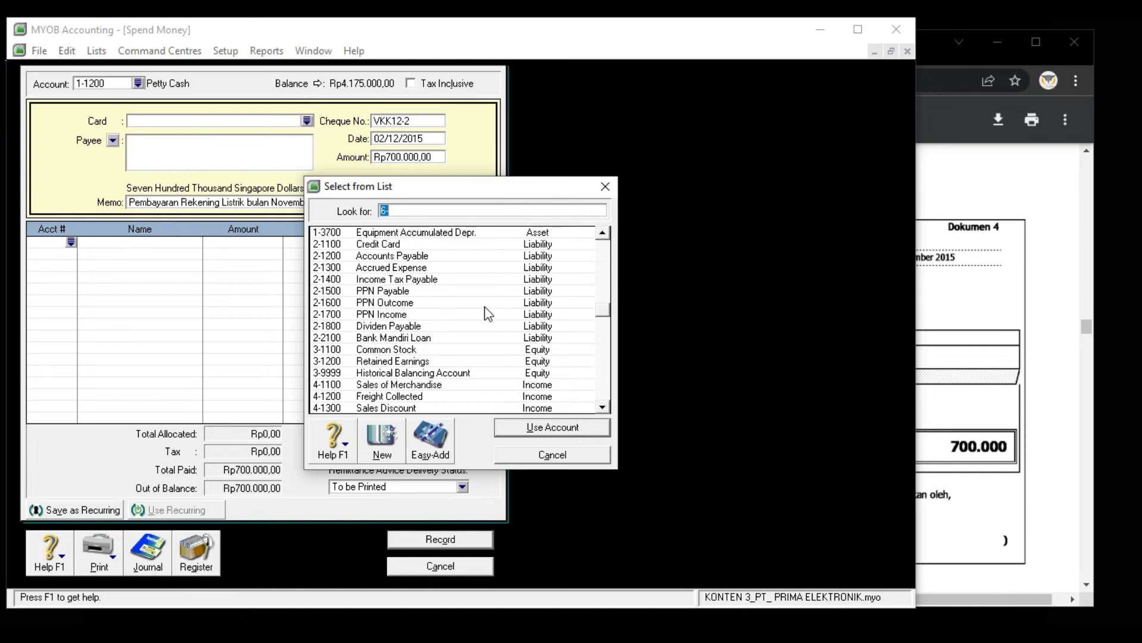
click(426, 270)
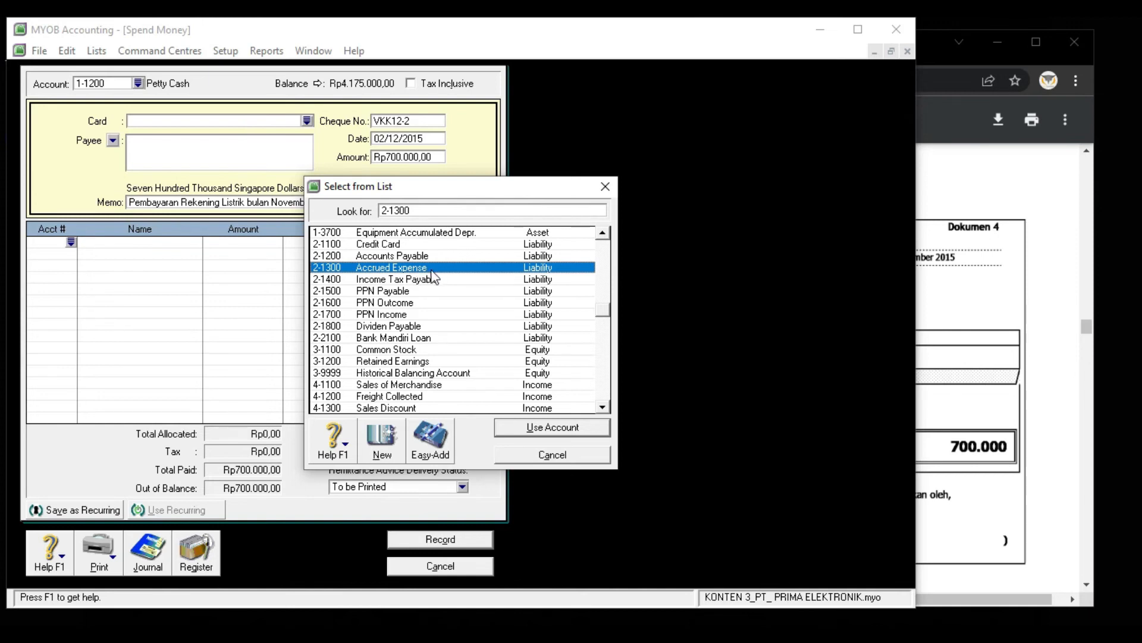
click(554, 428)
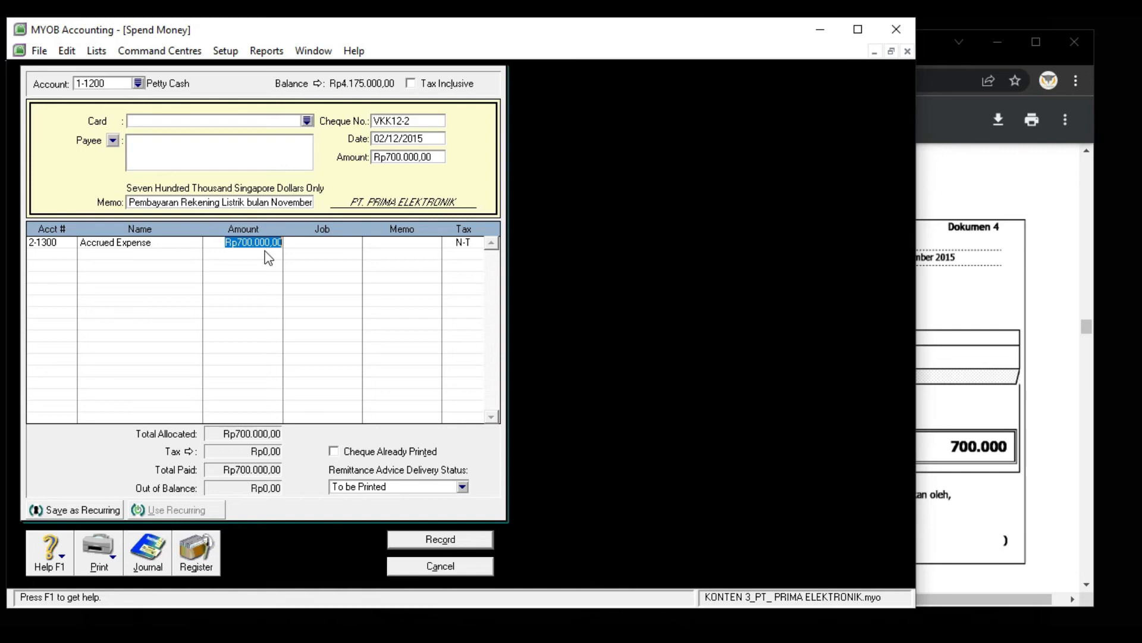
Check the completed payment entry against petty cash voucher VKK12-2 in the PDF and record the transaction.
key(Tab)
click(991, 293)
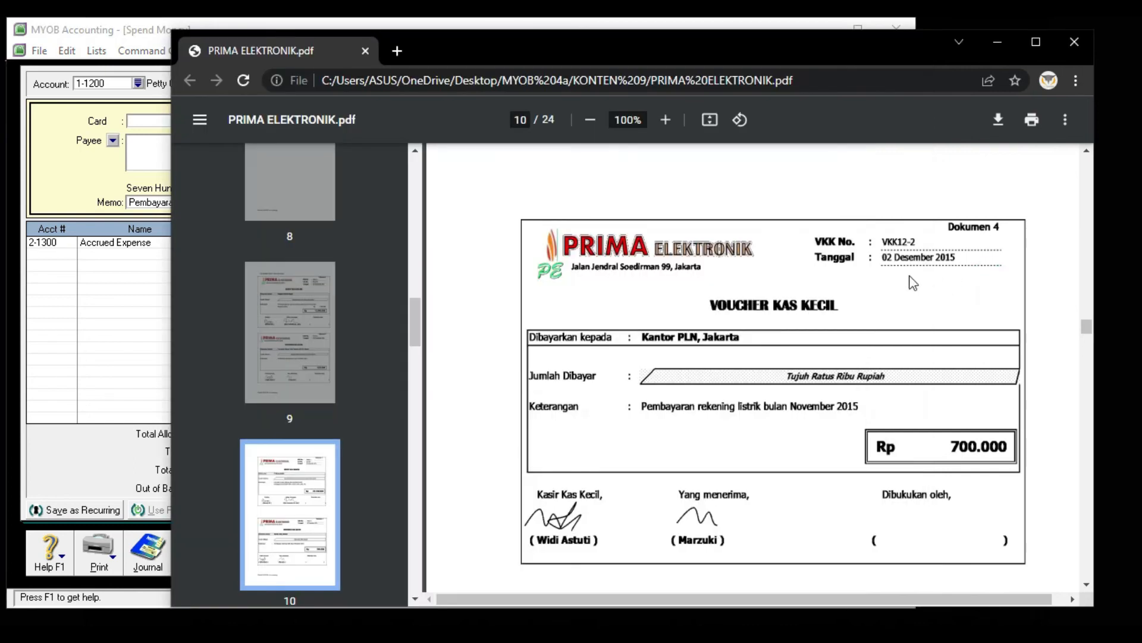
click(71, 371)
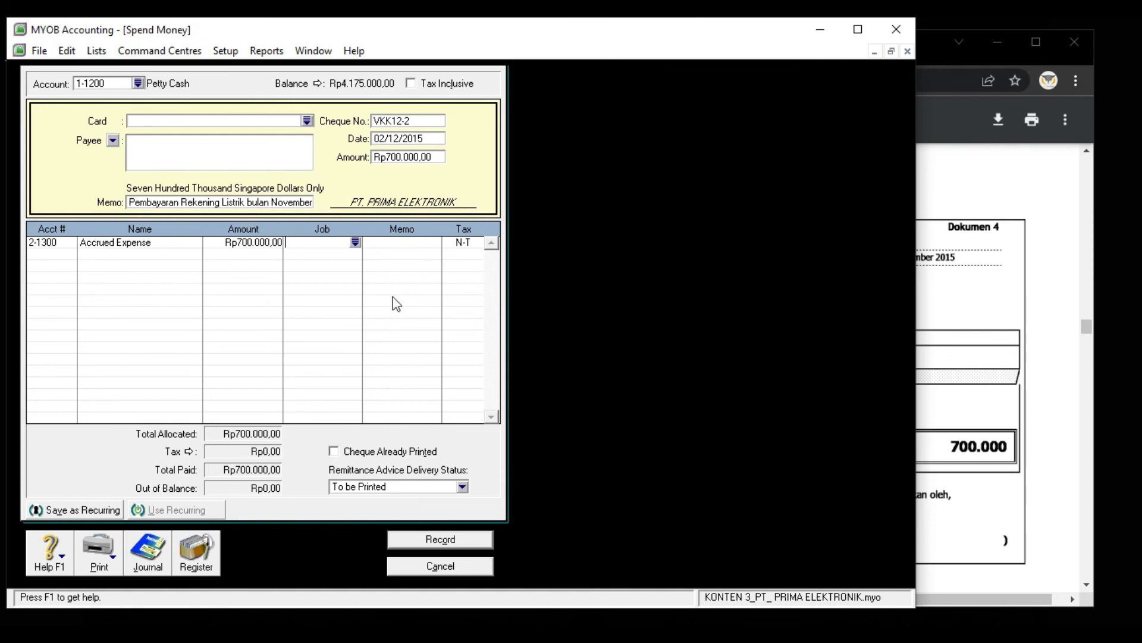
click(461, 541)
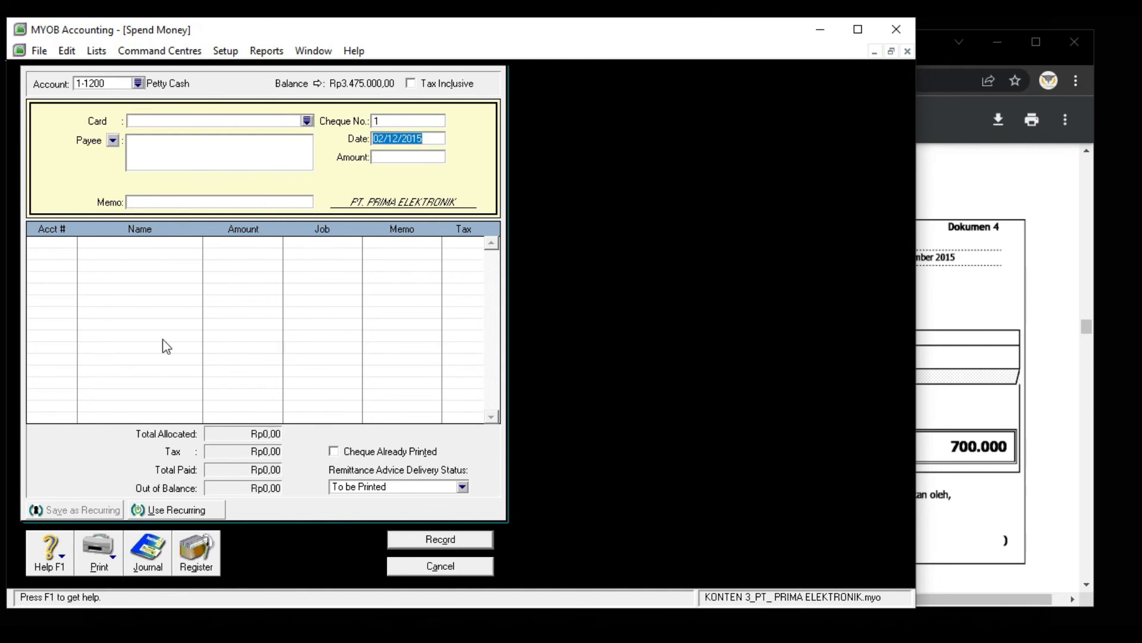
Review the electricity payment in the transaction journal among disbursements and all transactions, and close the journal and the Spend Money window.
click(147, 554)
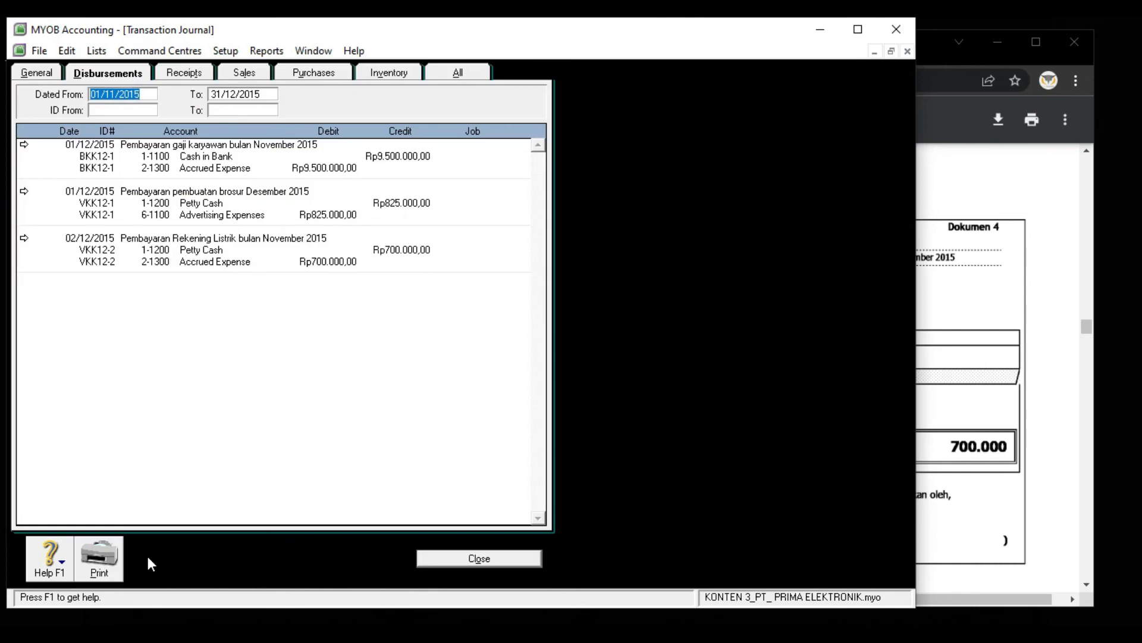
click(456, 75)
scroll(482, 317, down, 5)
scroll(483, 317, down, 2)
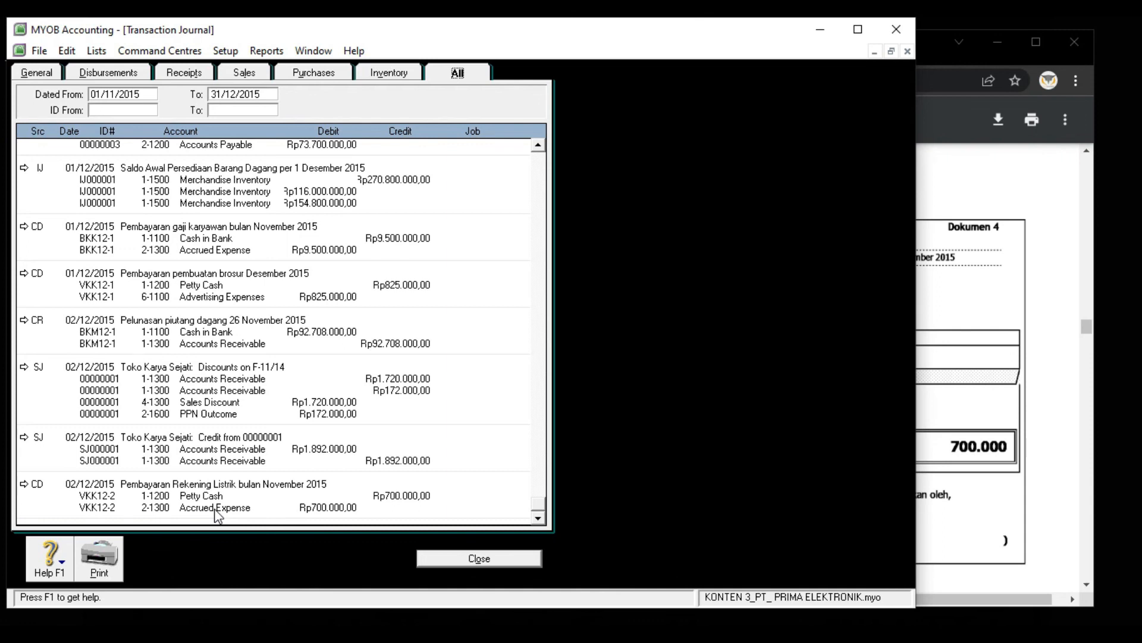
click(438, 557)
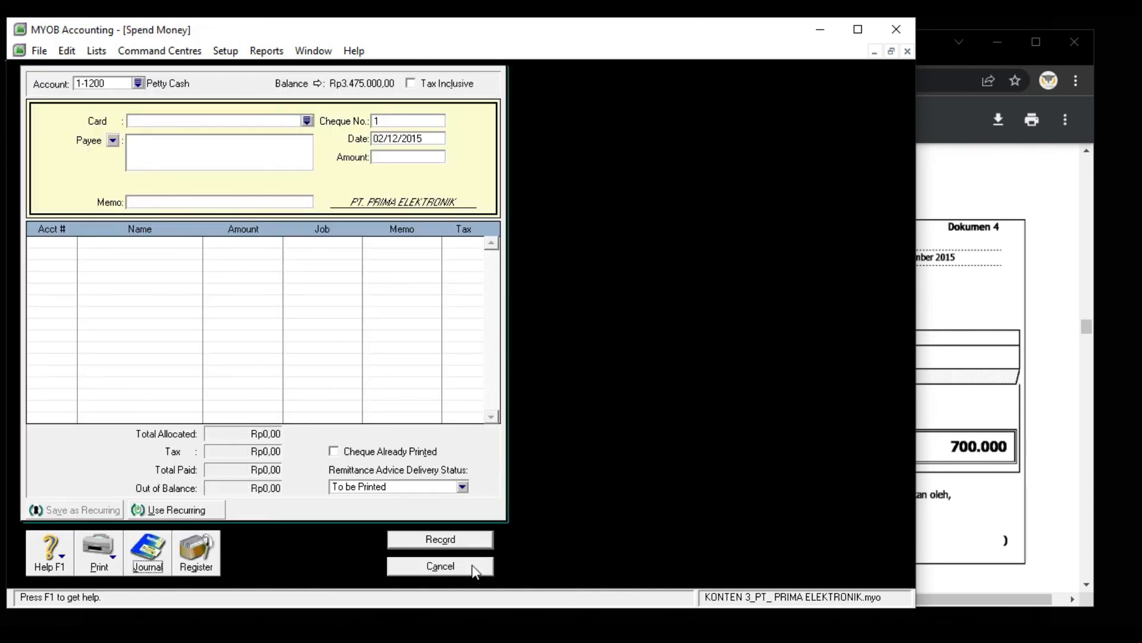
click(472, 565)
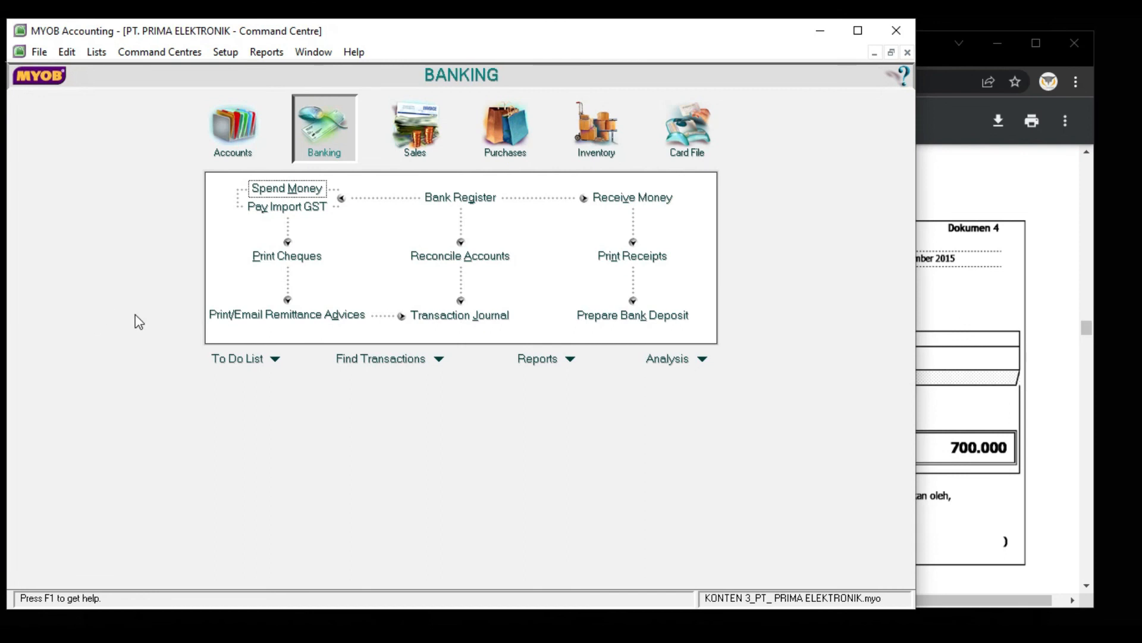
Read Dokumen 5, the sales invoice to Toko Karya Sejati, in PRIMA ELEKTRONIK.pdf and return to MYOB's Command Centre.
click(1030, 331)
scroll(1015, 306, down, 8)
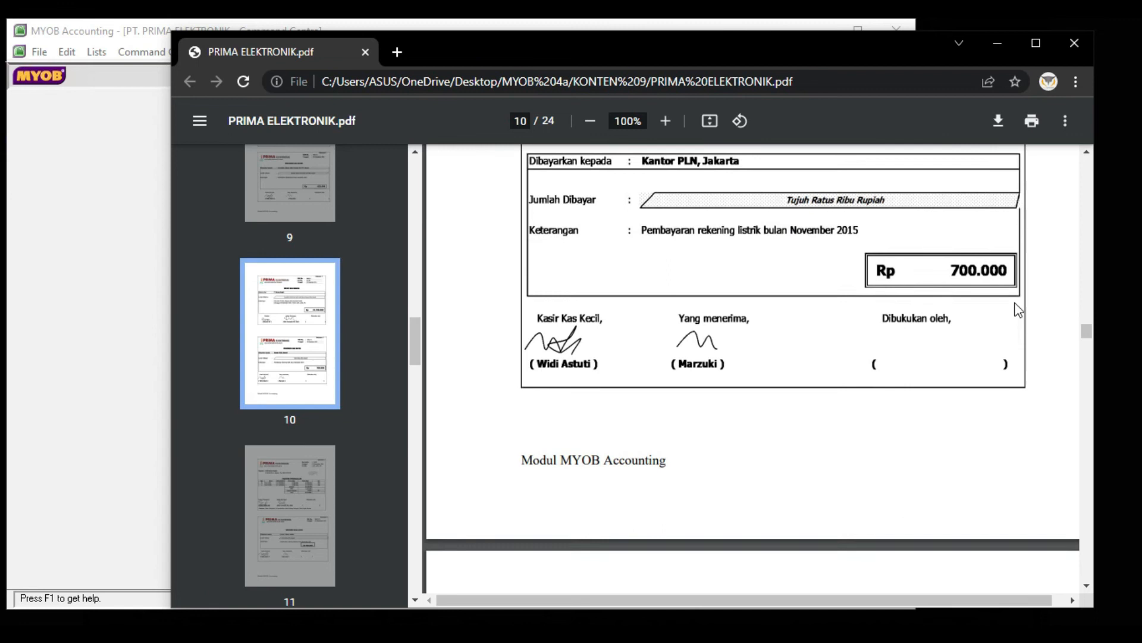
scroll(1018, 316, down, 2)
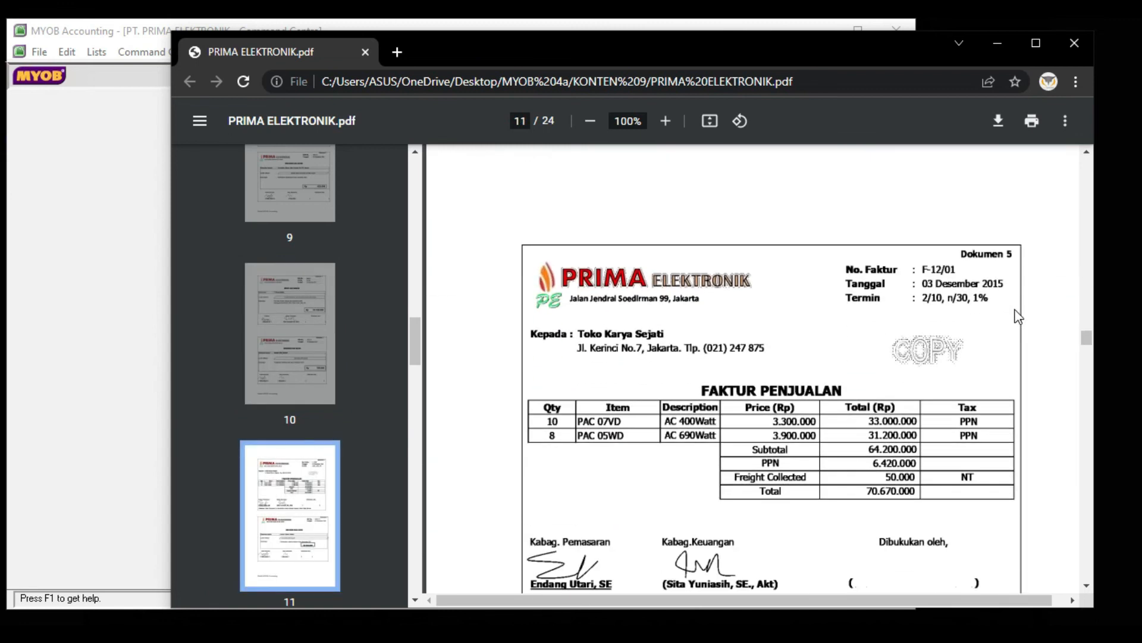
scroll(1018, 317, down, 2)
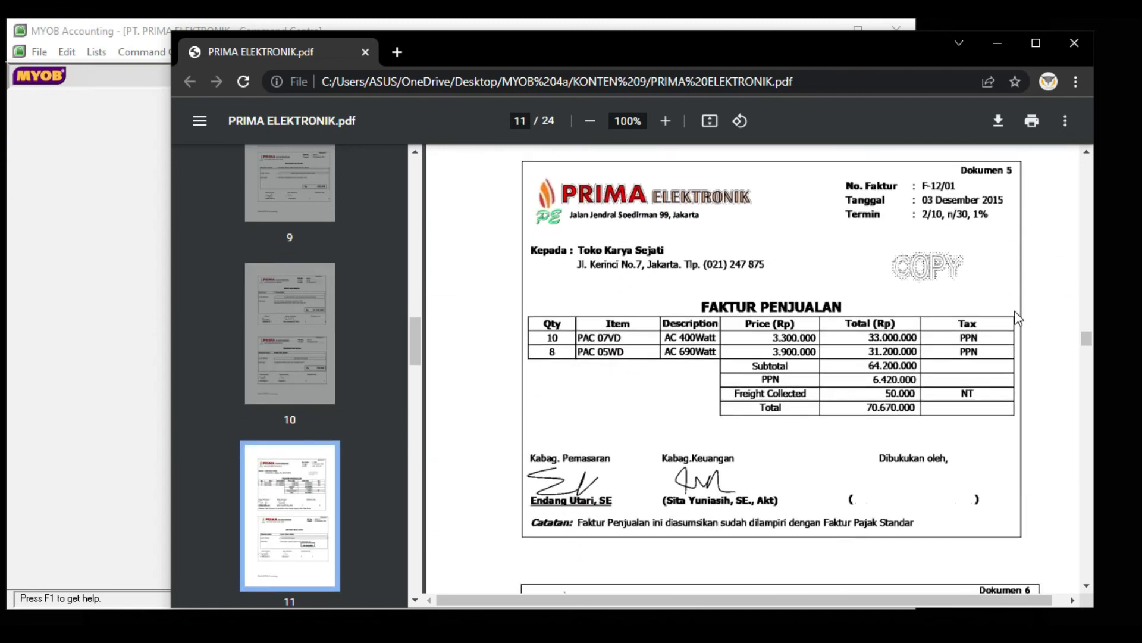
click(57, 322)
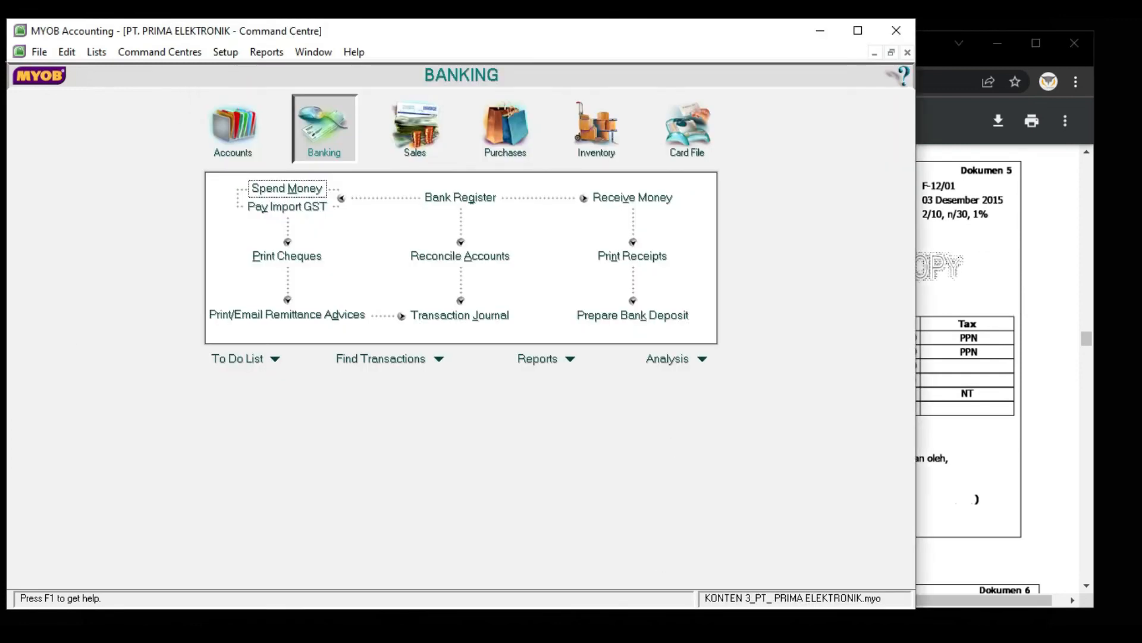